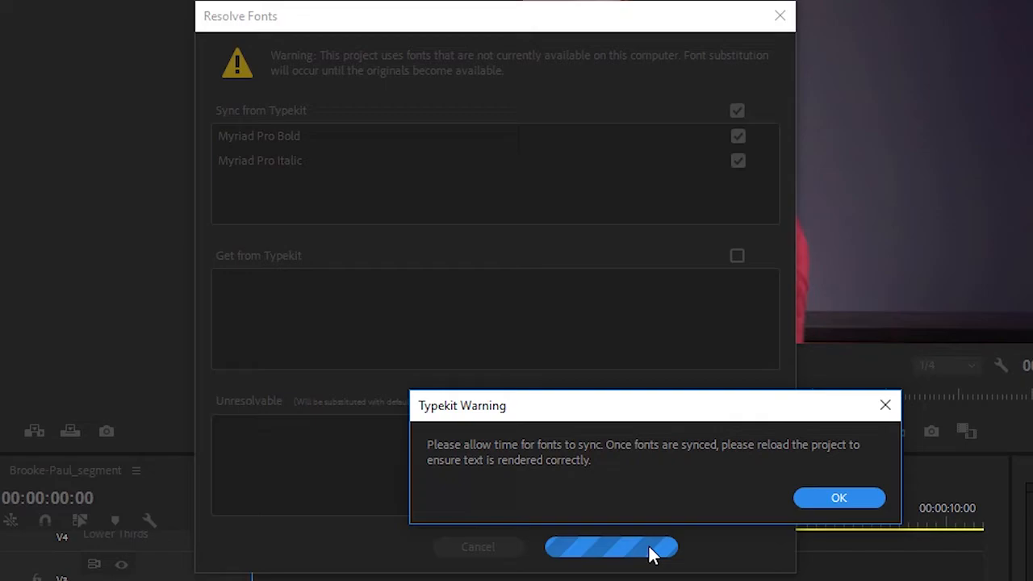
# Dismiss the Typekit font sync warning and preview the opening of the Brooke-Paul_segment sequence
pyautogui.click(812, 506)
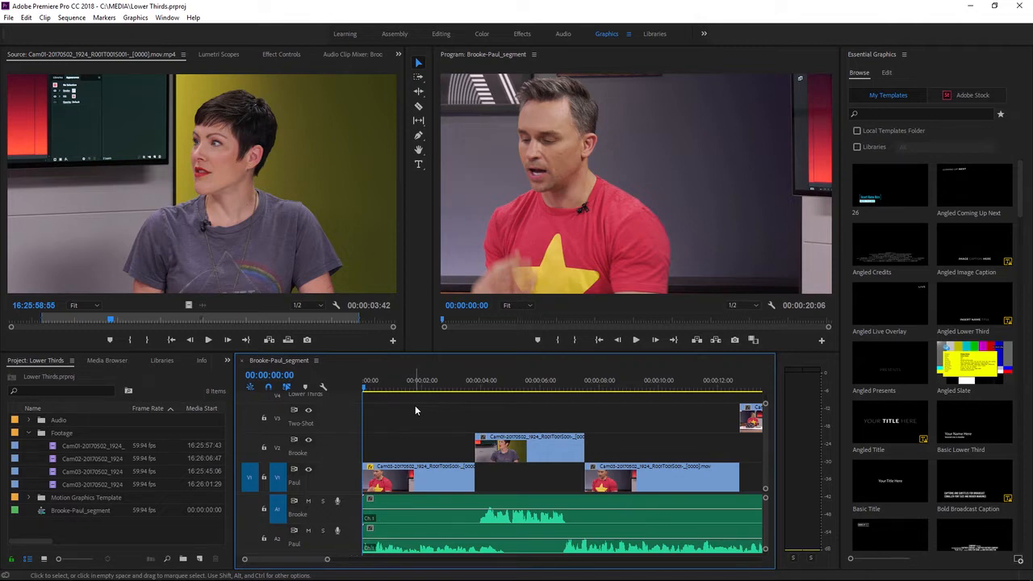
pyautogui.press('space')
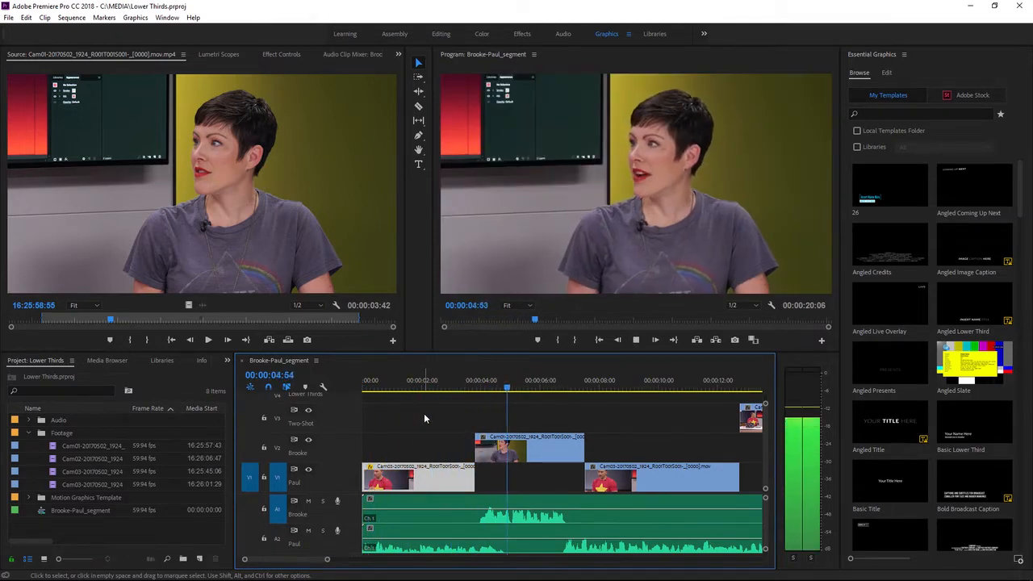
pyautogui.press('space')
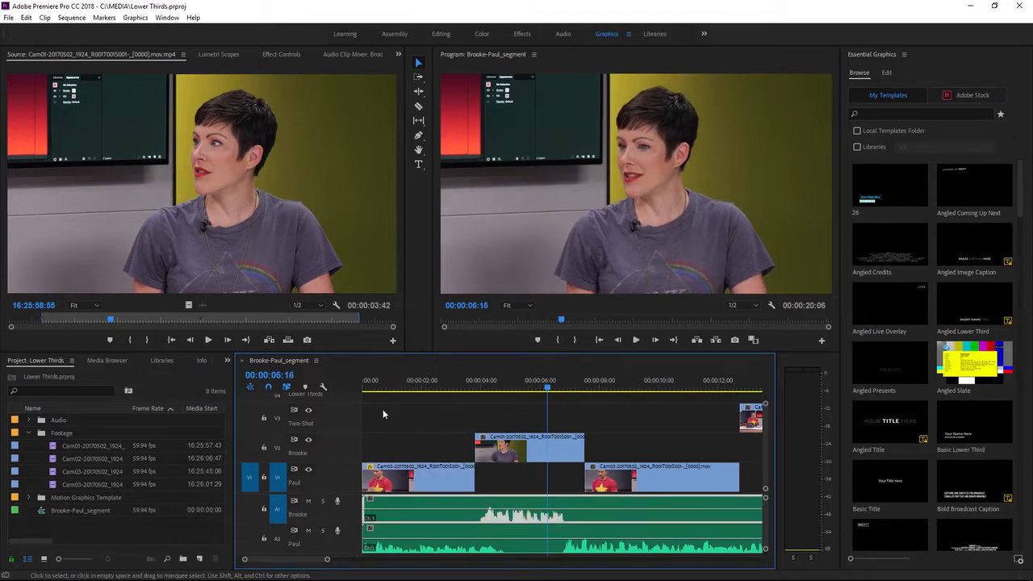
# Add a text layer containing the male speaker's full name over the picture at the start of the sequence
pyautogui.press('Home')
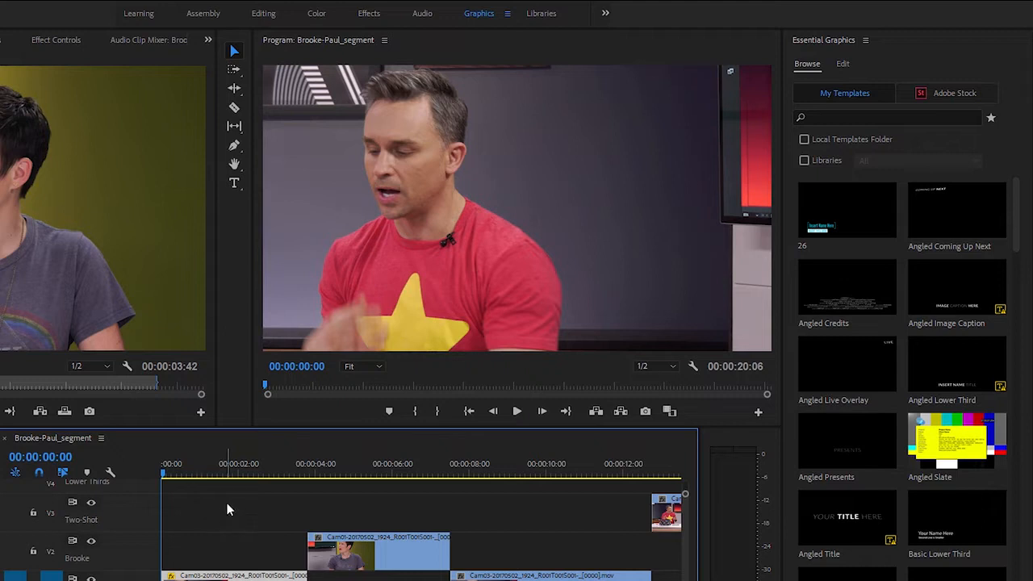
pyautogui.click(234, 184)
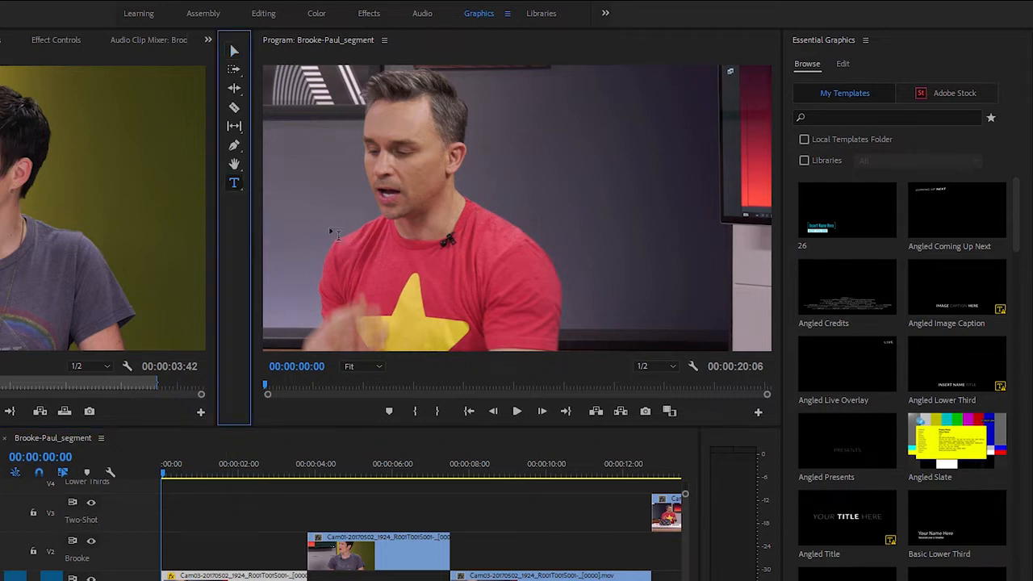
pyautogui.click(346, 198)
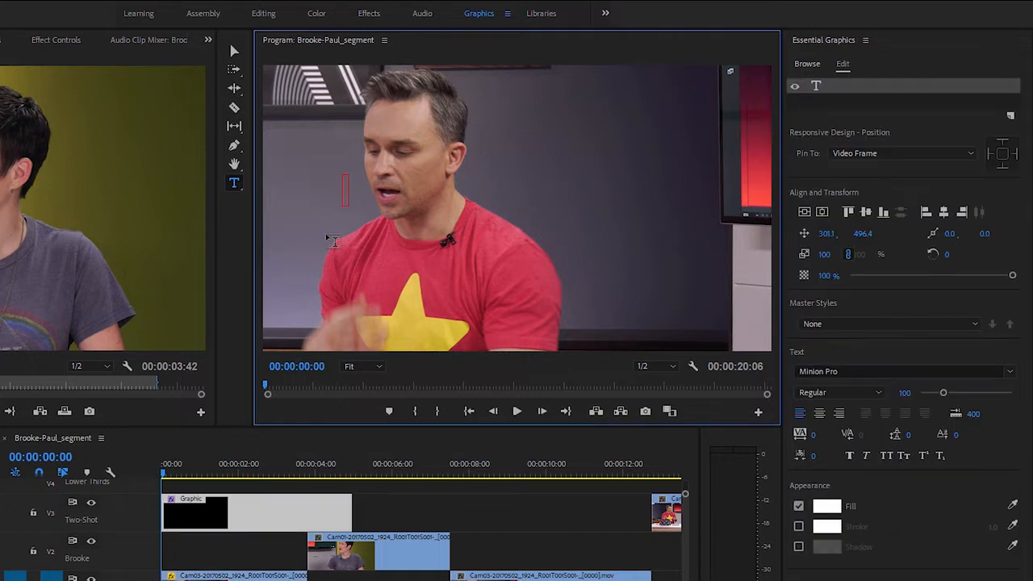
pyautogui.write('Paul Trani')
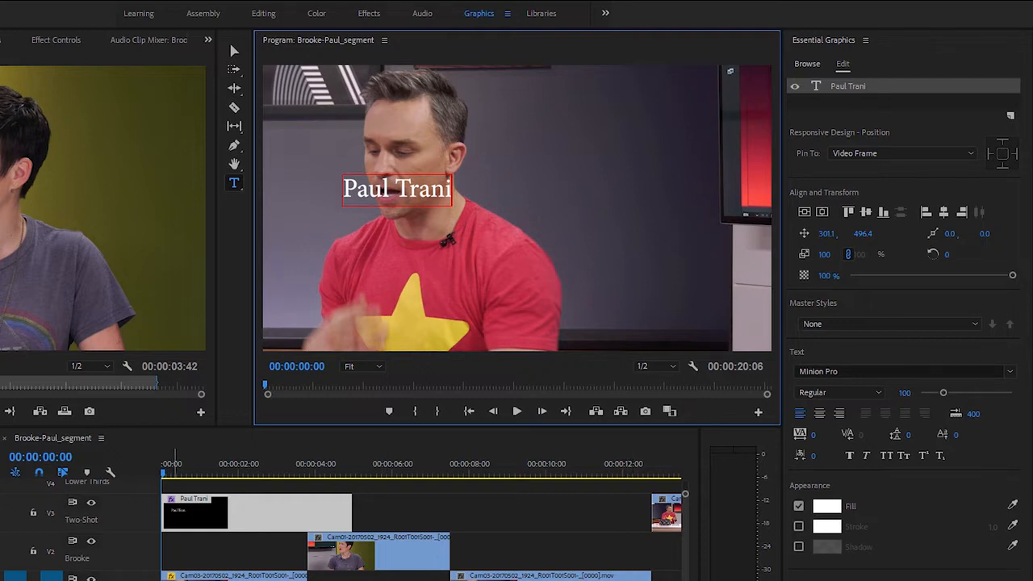
# Move the name graphic clip from the Two-Shot track V3 up to the Lower Thirds track V4
pyautogui.scroll(-5, 420, 524)
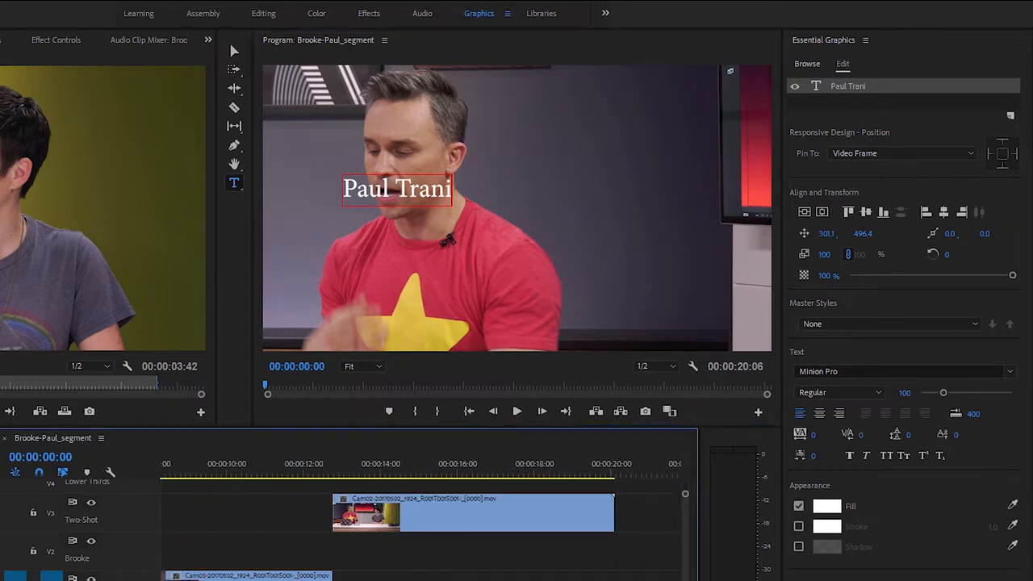
pyautogui.scroll(5, 420, 525)
pyautogui.scroll(1, 684, 558)
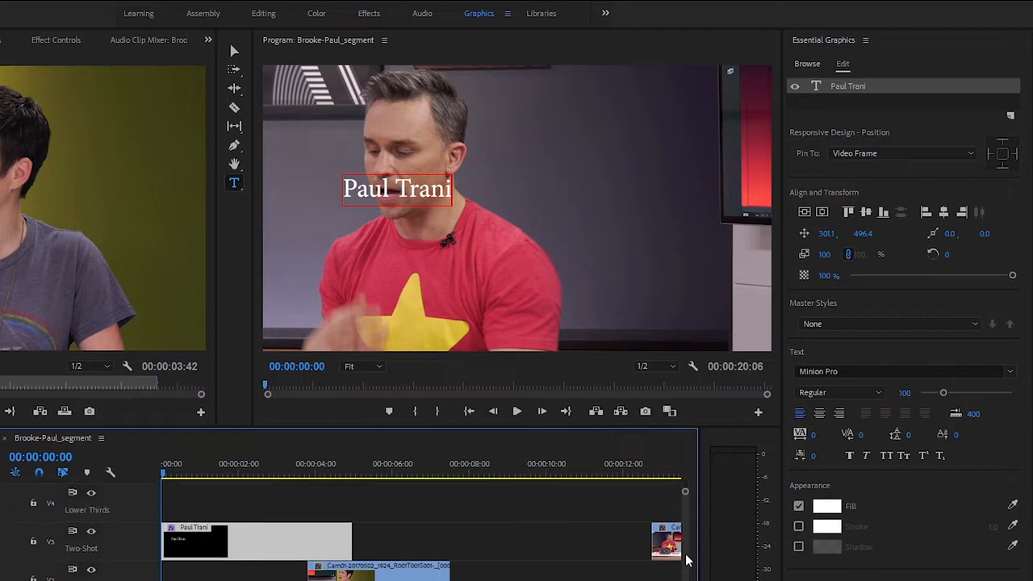
pyautogui.moveTo(250, 555); pyautogui.dragTo(251, 529)
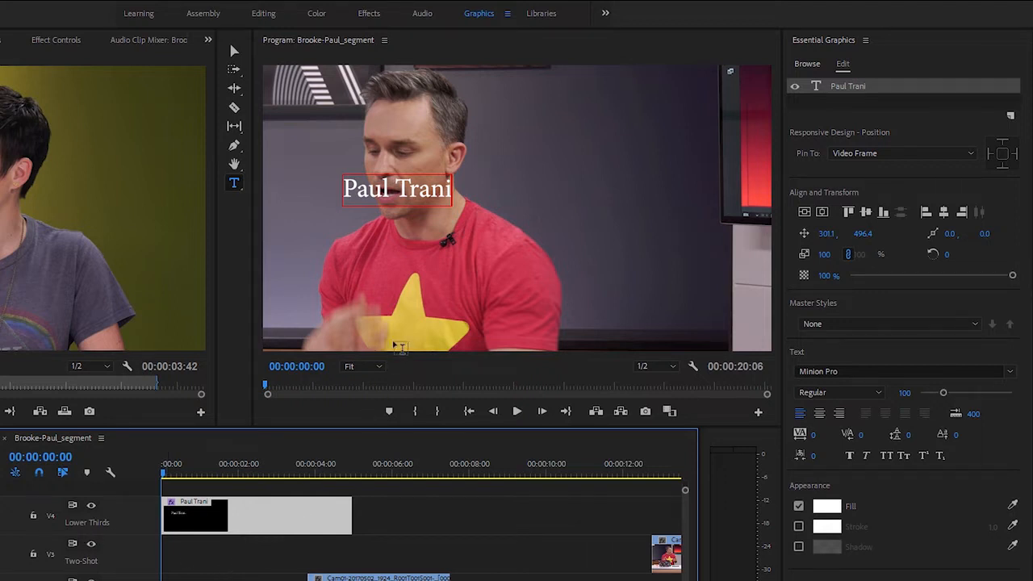
# Set the name text's font to Myriad Pro in the Bold style and turn on faux bold
pyautogui.click(444, 193)
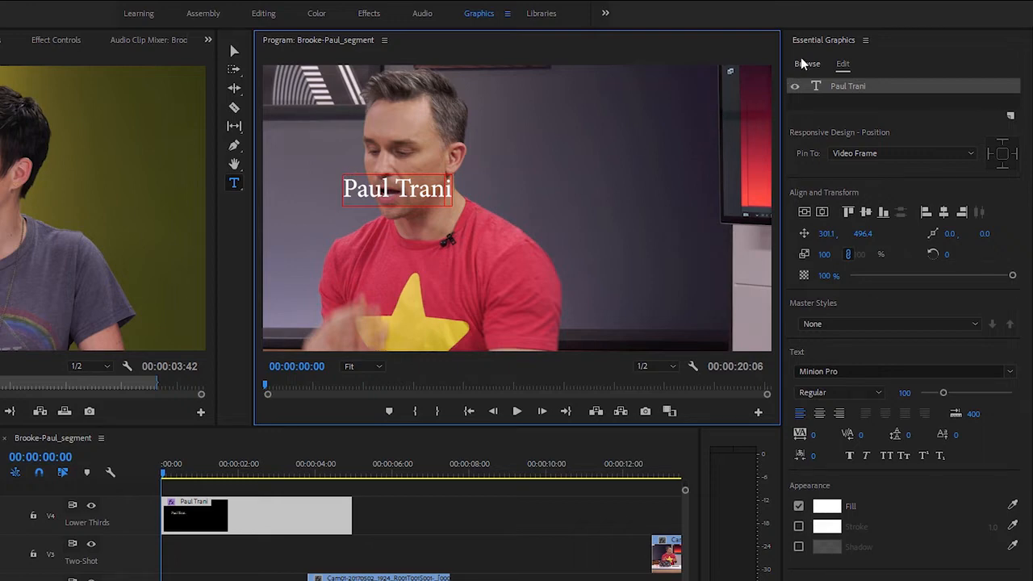
pyautogui.click(862, 100)
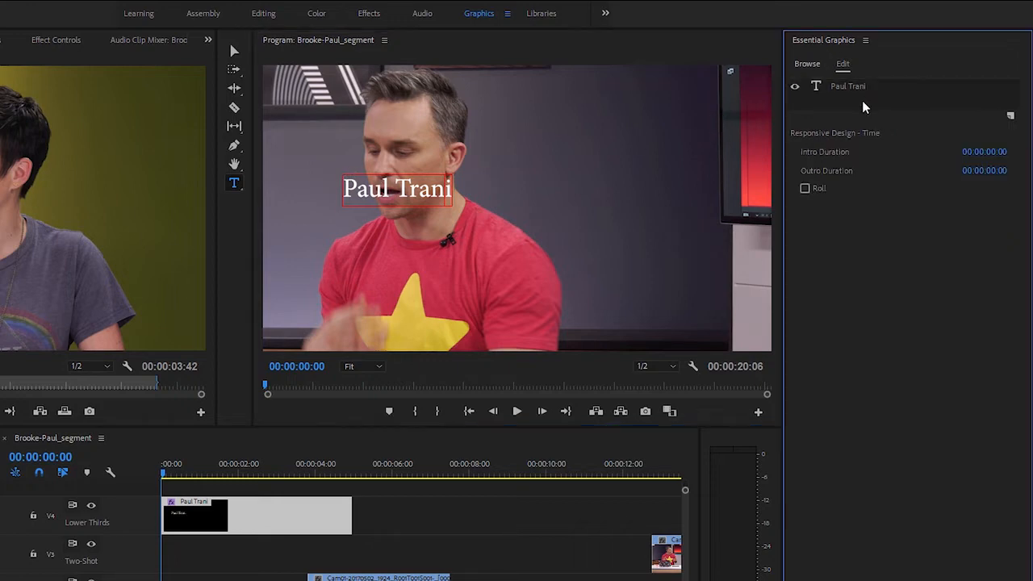
pyautogui.click(867, 85)
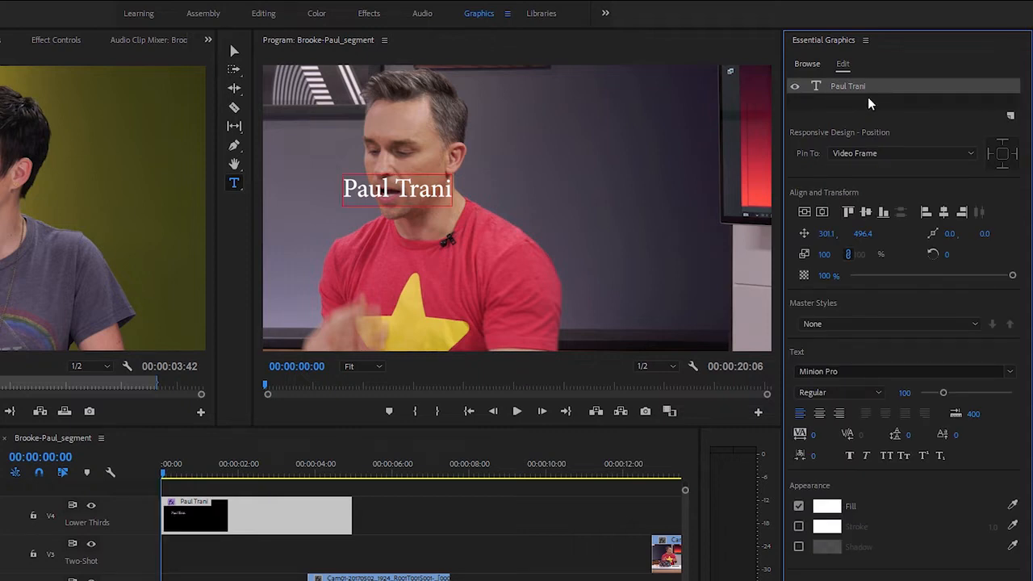
pyautogui.click(1009, 373)
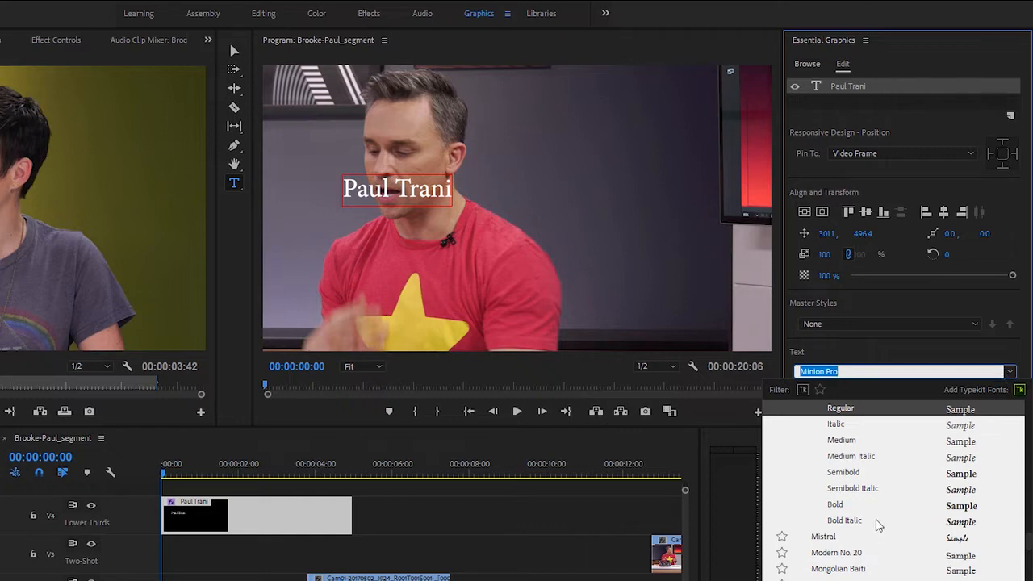
pyautogui.scroll(-5, 884, 545)
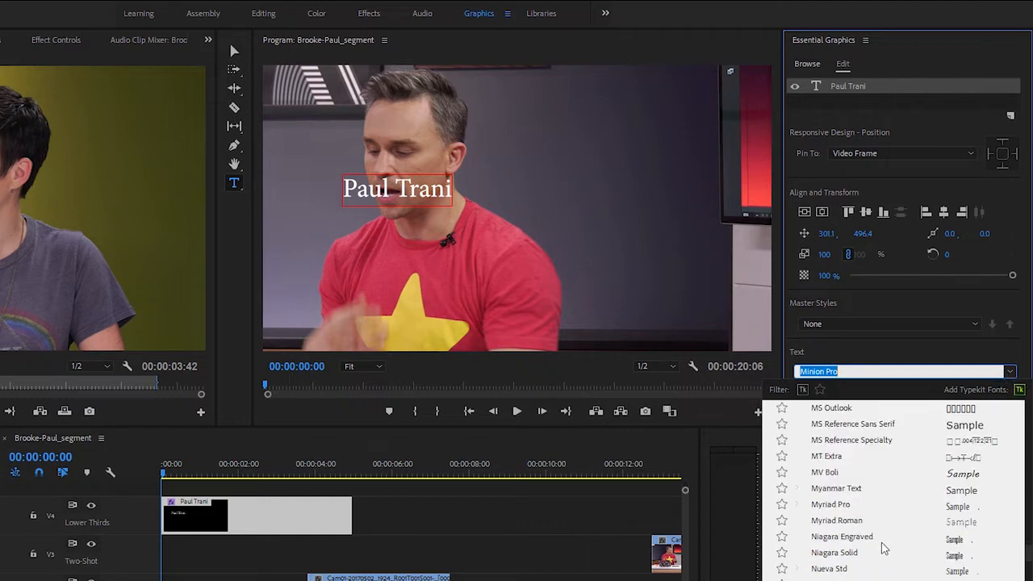
pyautogui.click(841, 505)
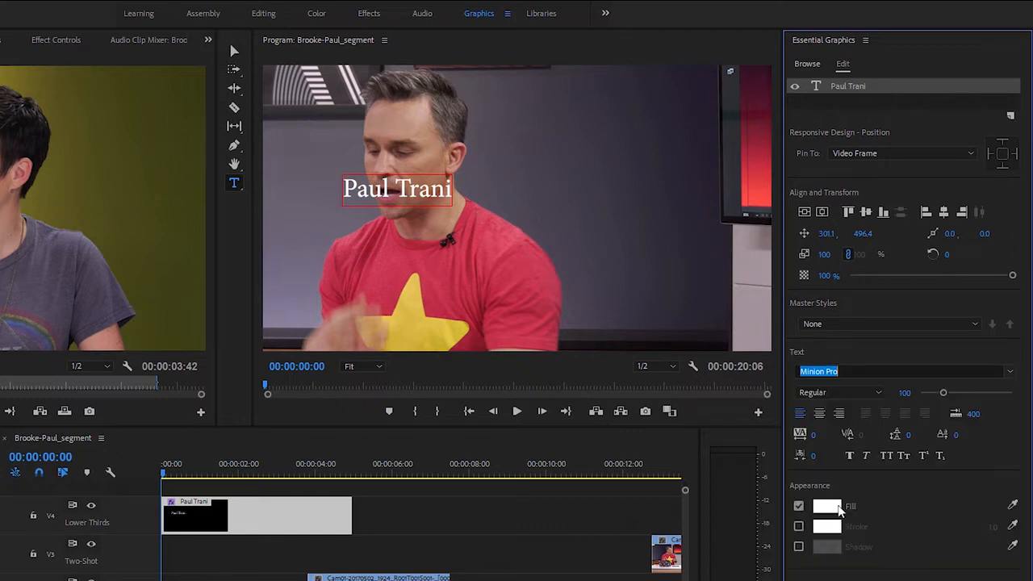
pyautogui.click(863, 393)
pyautogui.click(819, 530)
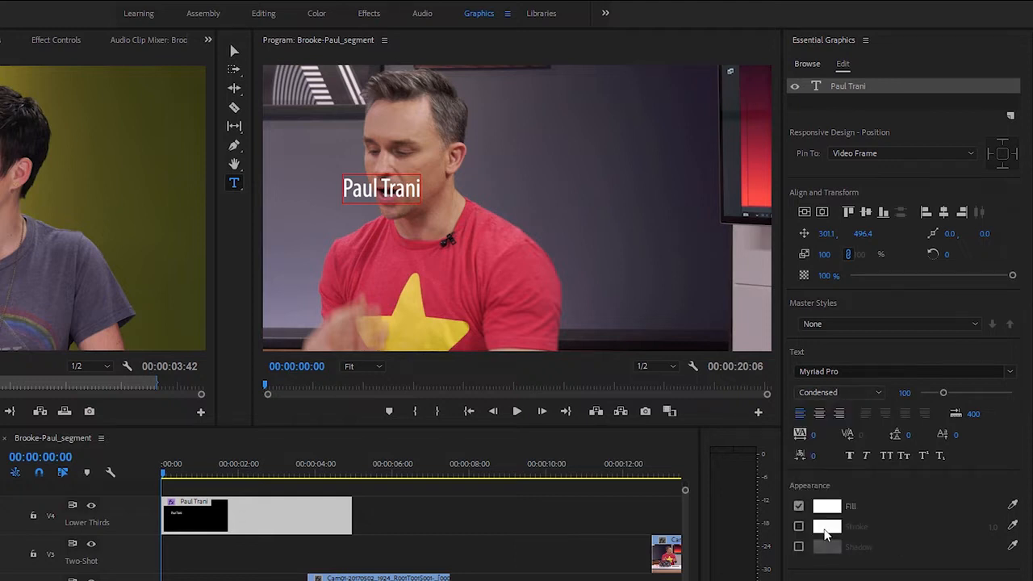
pyautogui.click(851, 456)
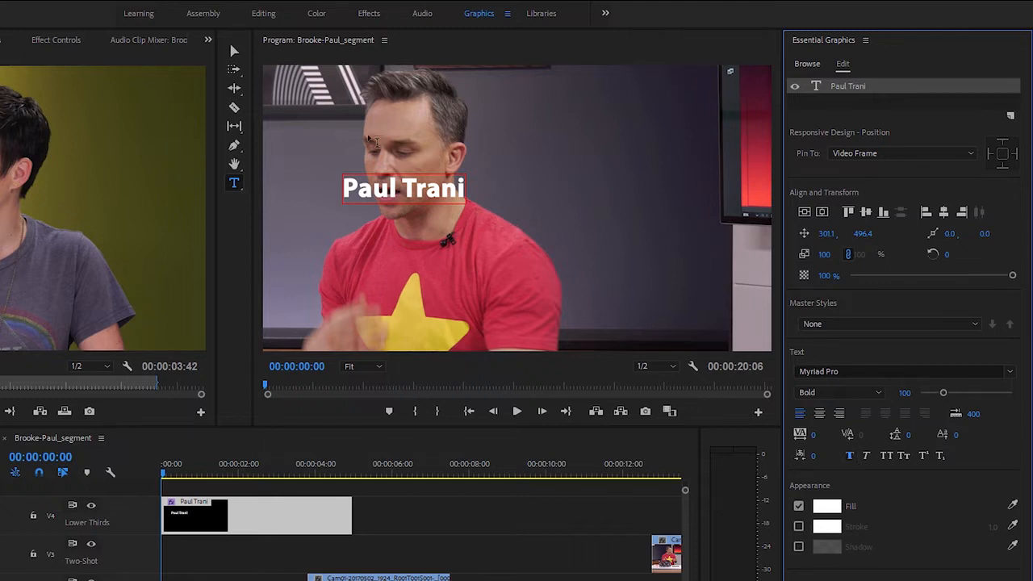
# Move the name text to the lower-left area of the video frame, at position 140, 915
pyautogui.click(234, 52)
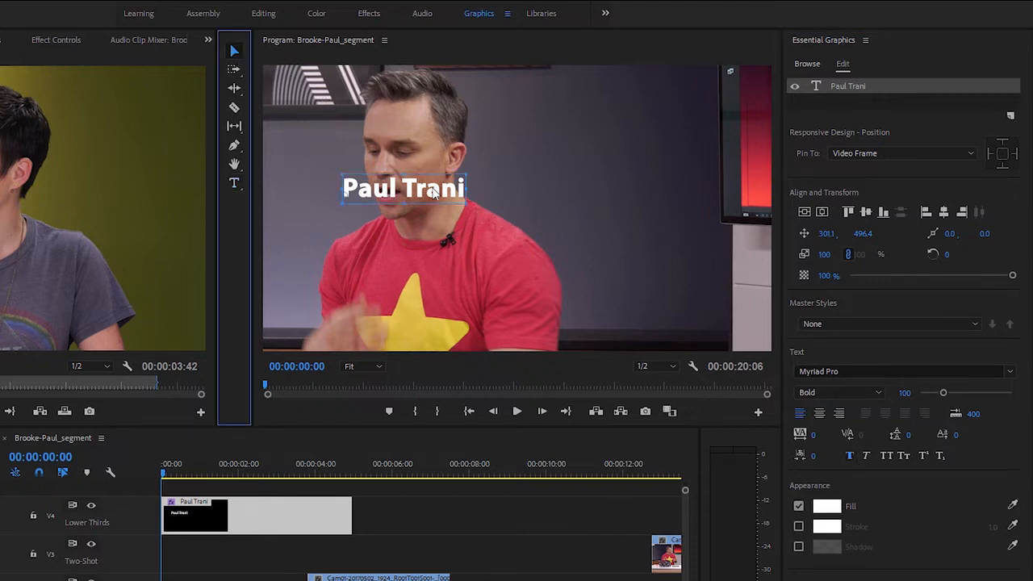
pyautogui.moveTo(430, 190); pyautogui.dragTo(387, 301)
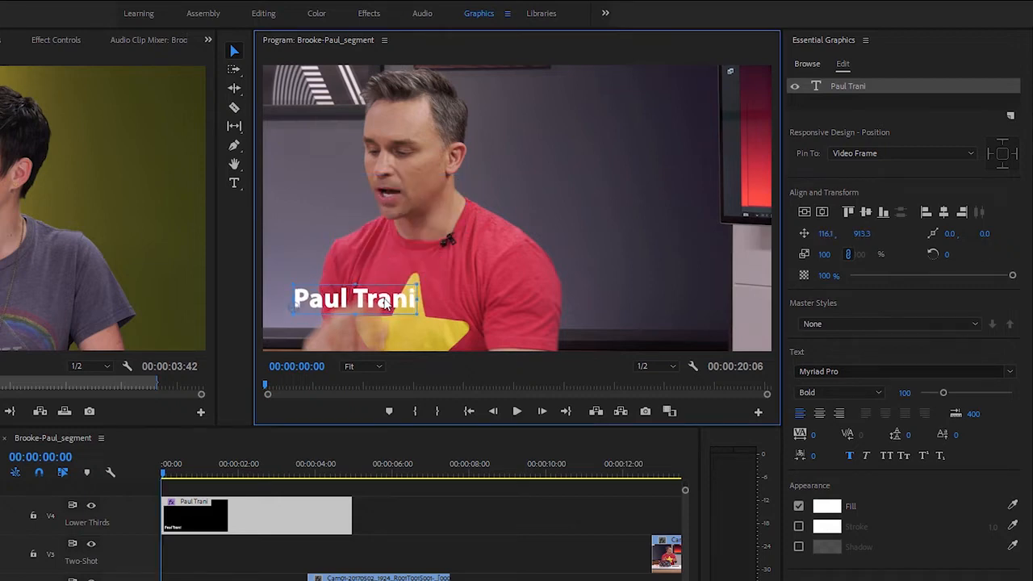
pyautogui.click(825, 236)
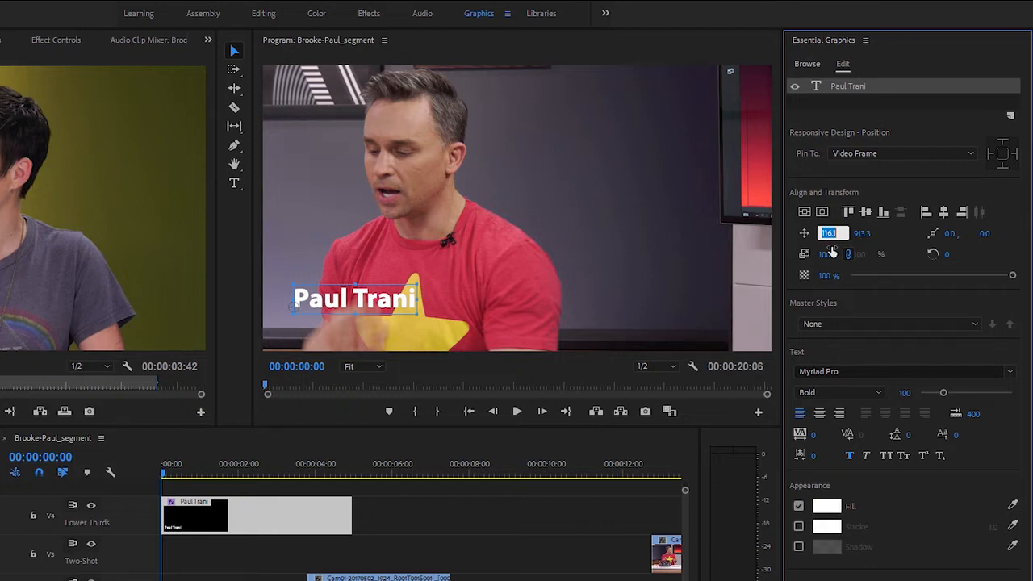
pyautogui.write('140')
pyautogui.press('Tab')
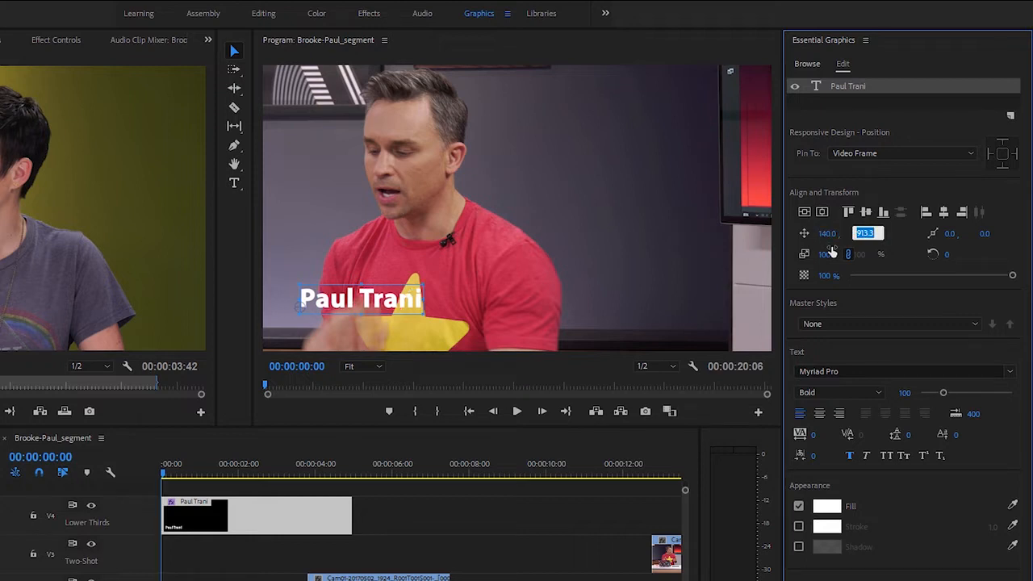
pyautogui.write('915')
pyautogui.press('Return')
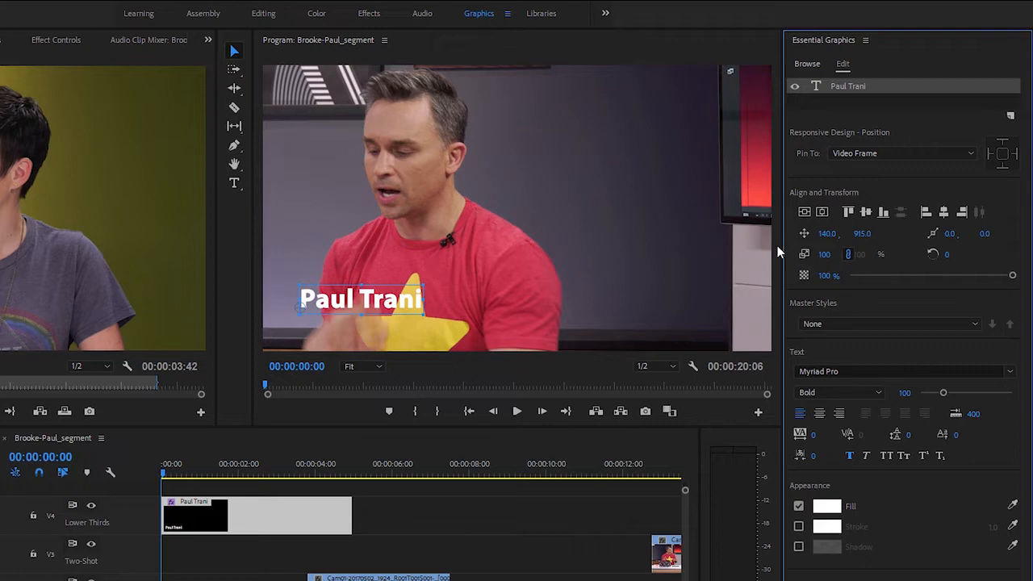
# Add a second text layer reading "3D Compositor" to the same graphic
pyautogui.click(235, 184)
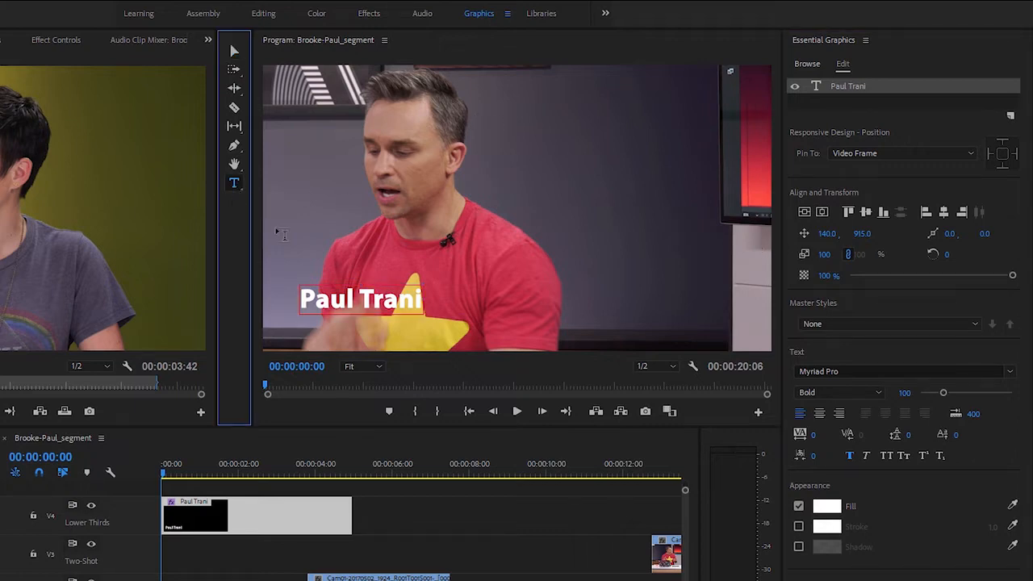
pyautogui.click(363, 212)
pyautogui.click(354, 208)
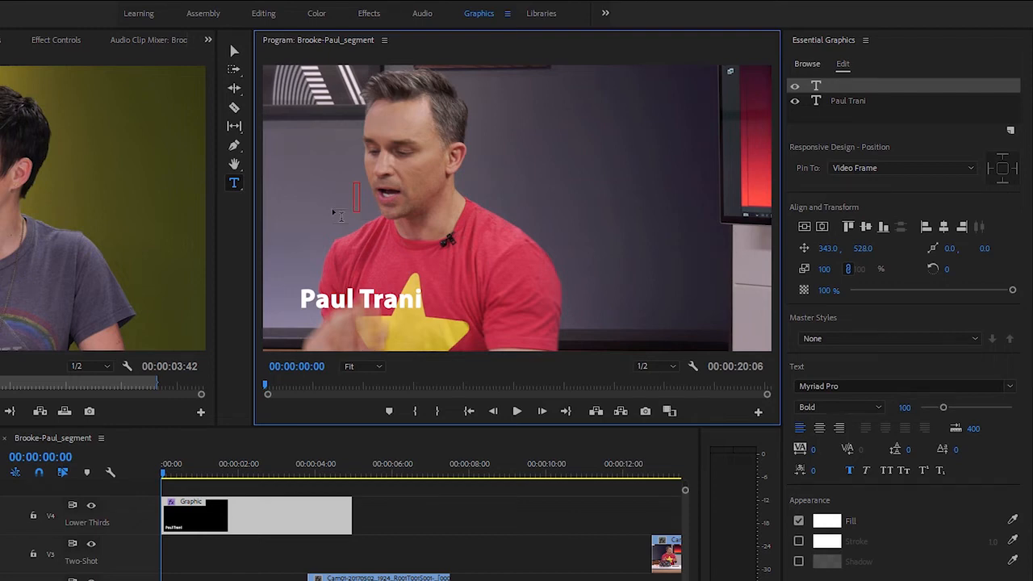
pyautogui.write('3D Compositor')
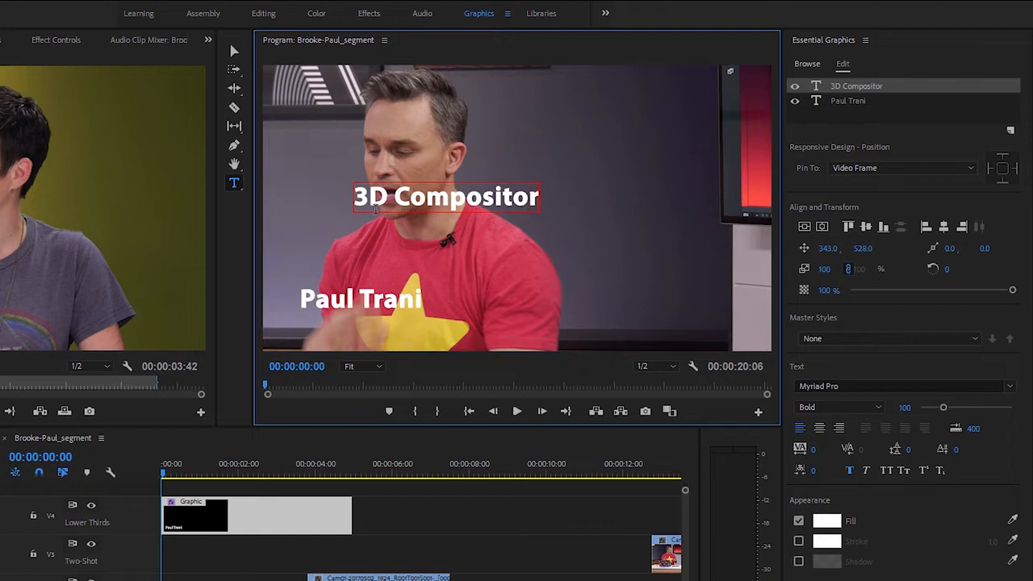
# Change the 3D Compositor text to the Italic style and place it just below the name, at about 129, 1022
pyautogui.click(233, 51)
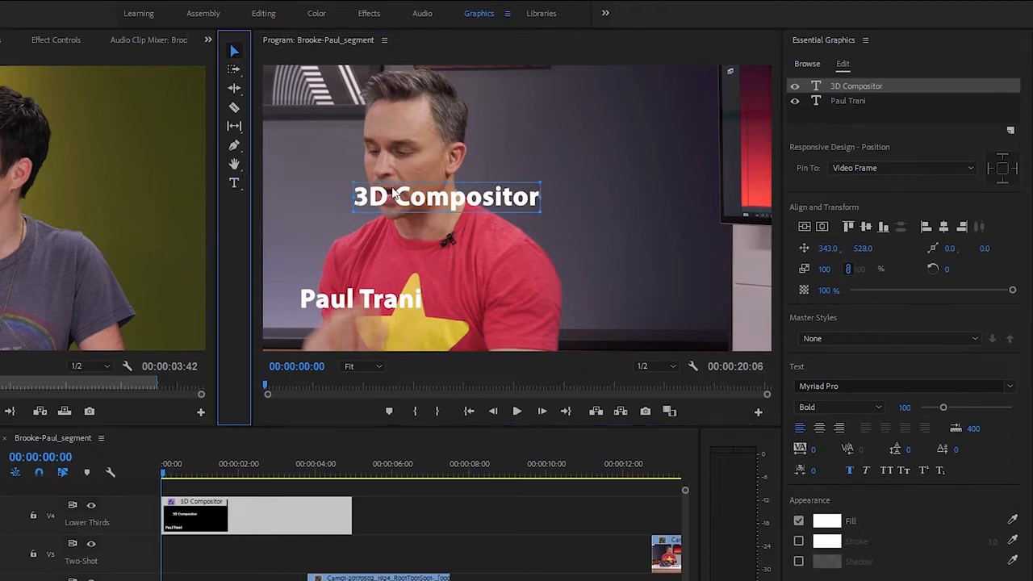
pyautogui.click(817, 406)
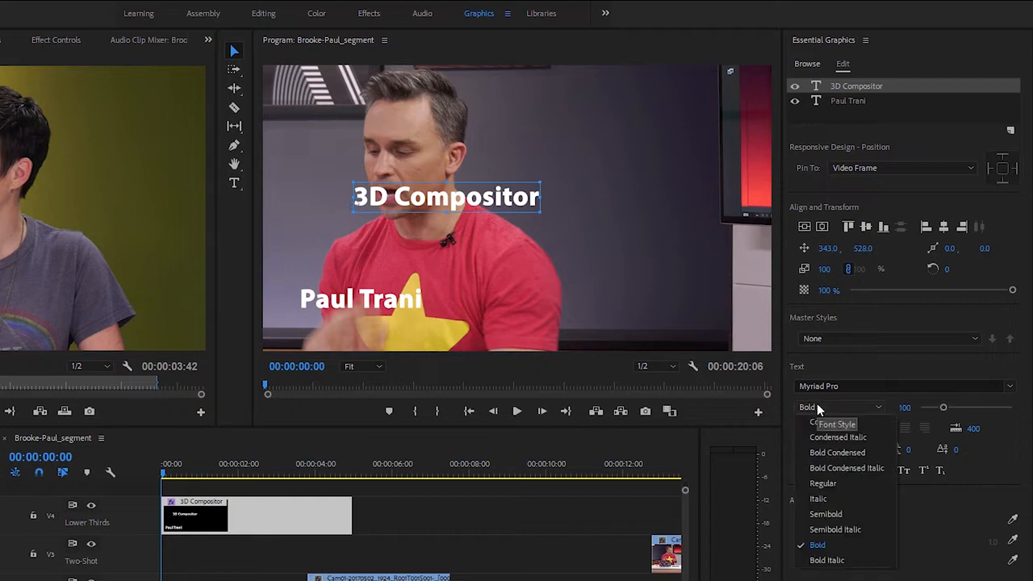
pyautogui.click(835, 497)
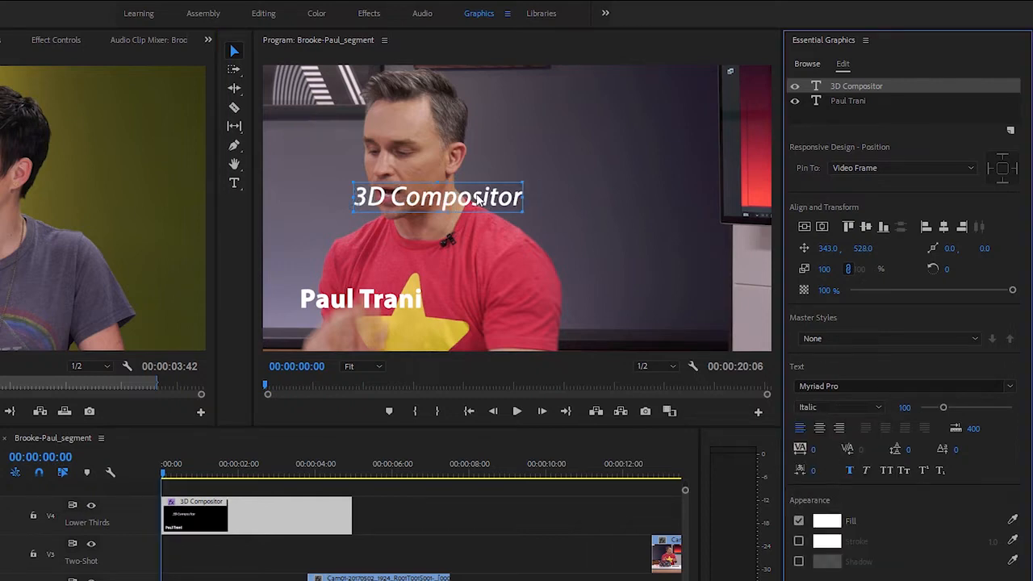
pyautogui.click(481, 204)
pyautogui.moveTo(479, 271); pyautogui.dragTo(420, 324)
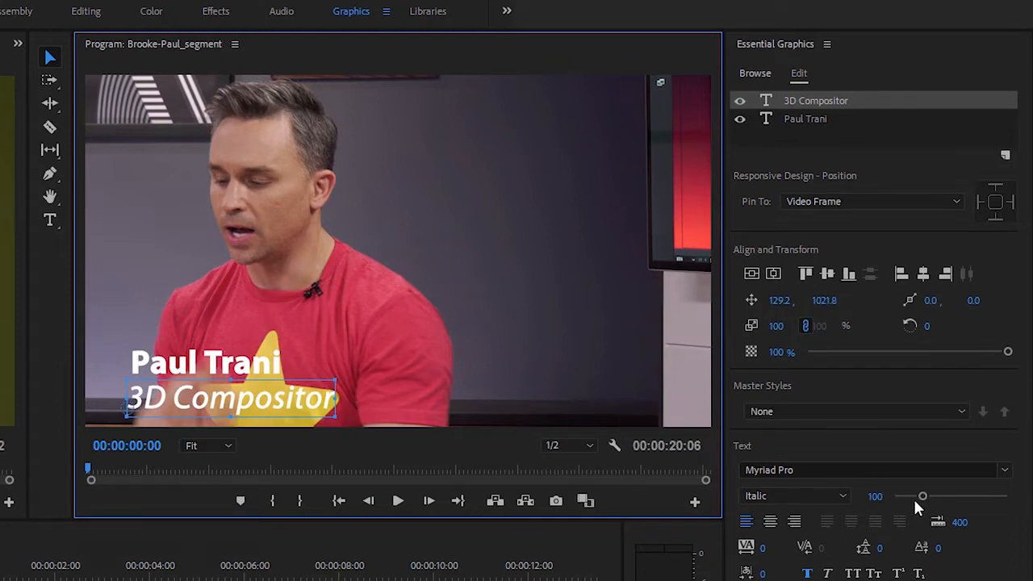
# Reduce the 3D Compositor text's font size to 45
pyautogui.moveTo(922, 496); pyautogui.dragTo(897, 500)
pyautogui.click(875, 497)
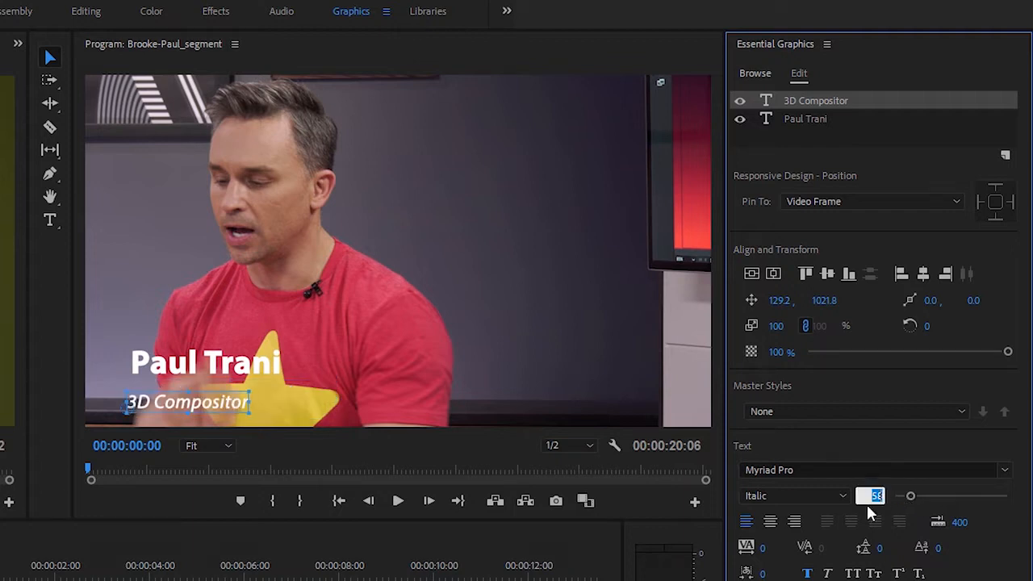
pyautogui.write('45')
pyautogui.press('Return')
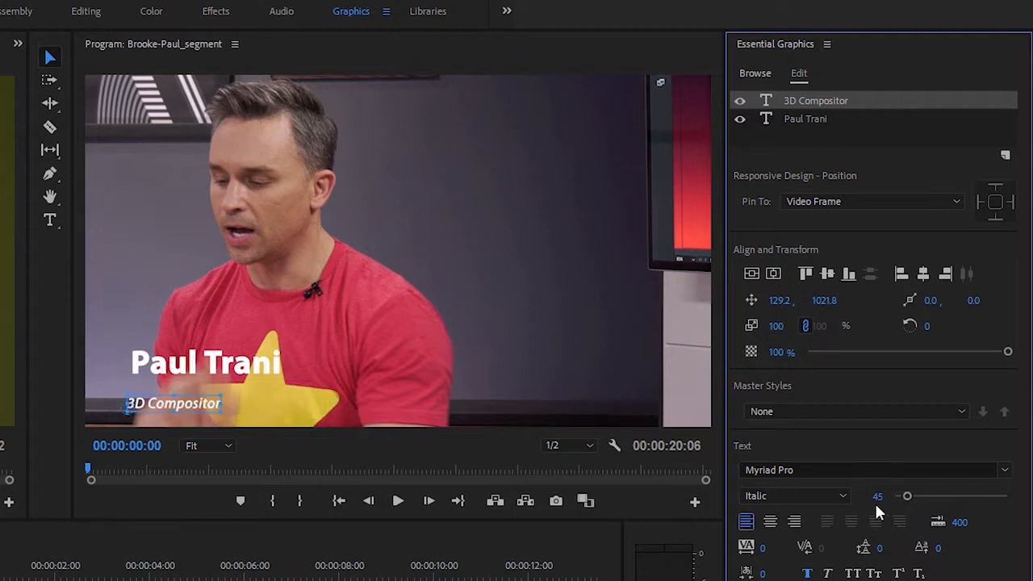
# Set the font size of the name text to 65
pyautogui.click(264, 369)
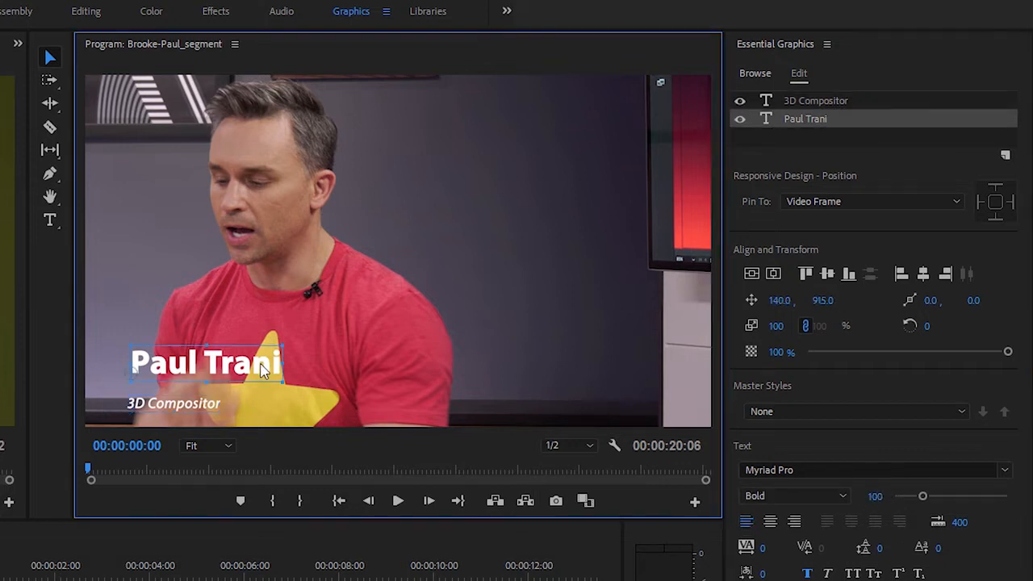
pyautogui.click(858, 496)
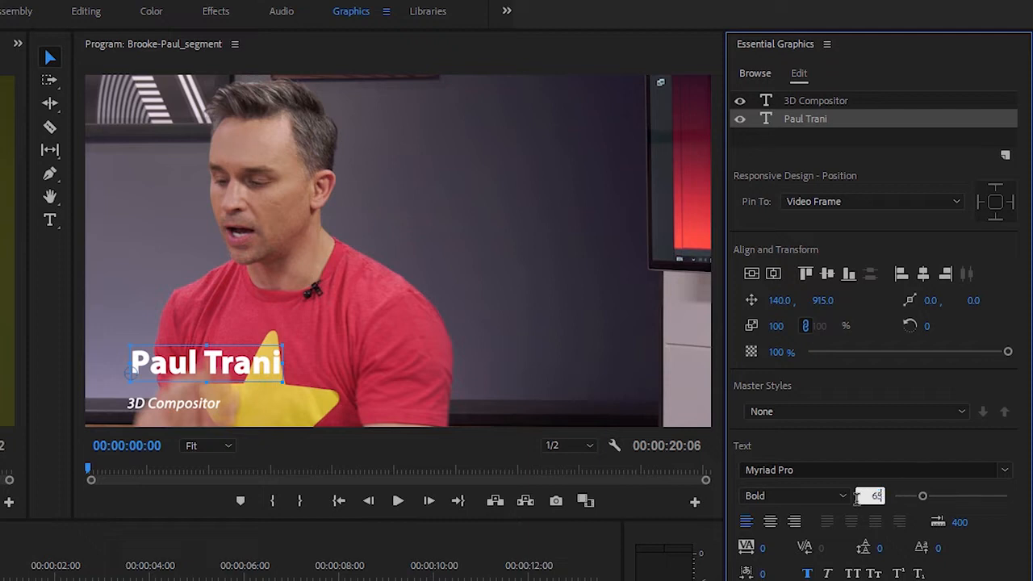
pyautogui.write('65')
pyautogui.press('Return')
# Set the 3D Compositor text's position to 140, 972 so it sits directly beneath the name
pyautogui.click(202, 406)
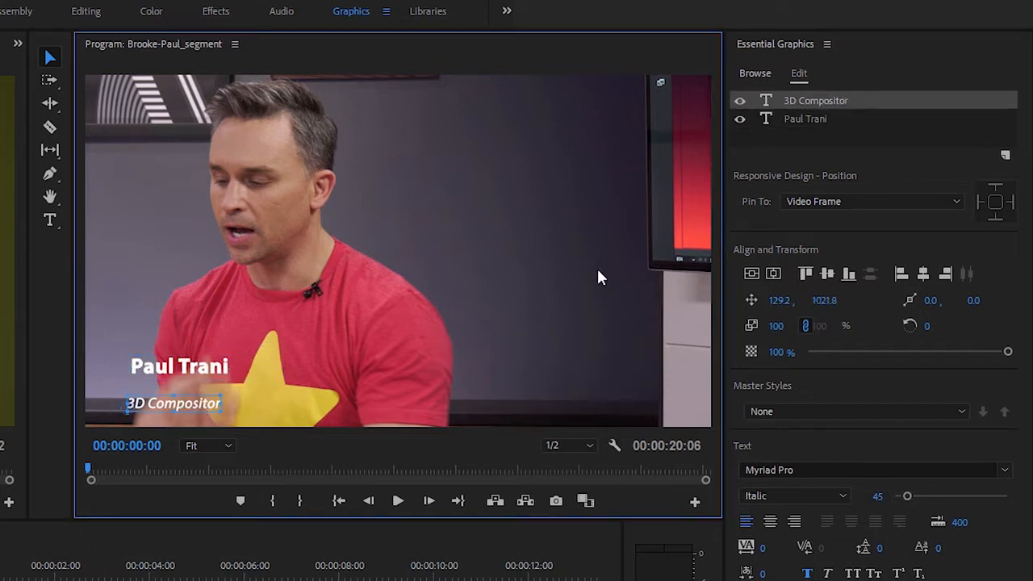
pyautogui.click(781, 300)
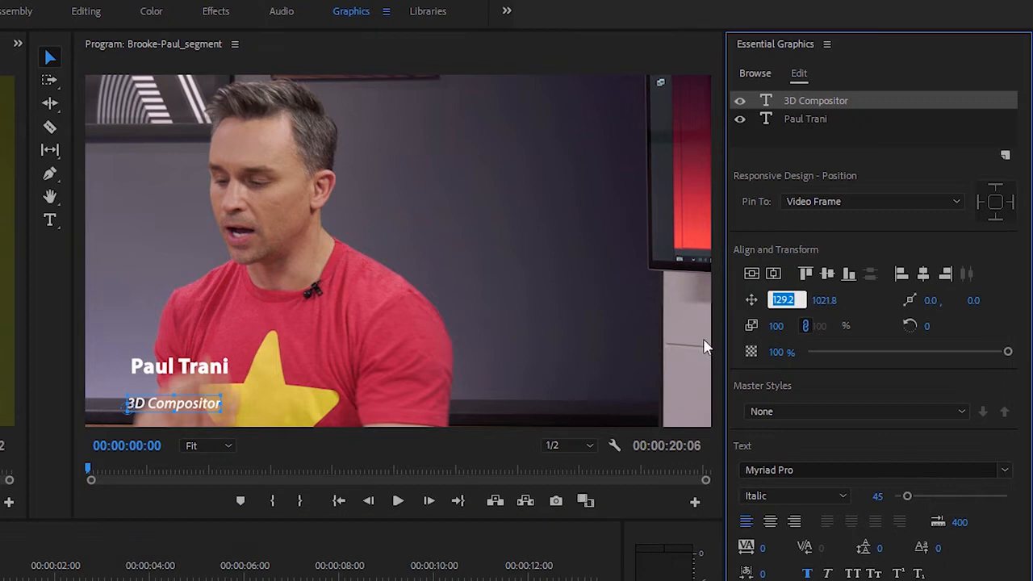
pyautogui.write('140')
pyautogui.press('Tab')
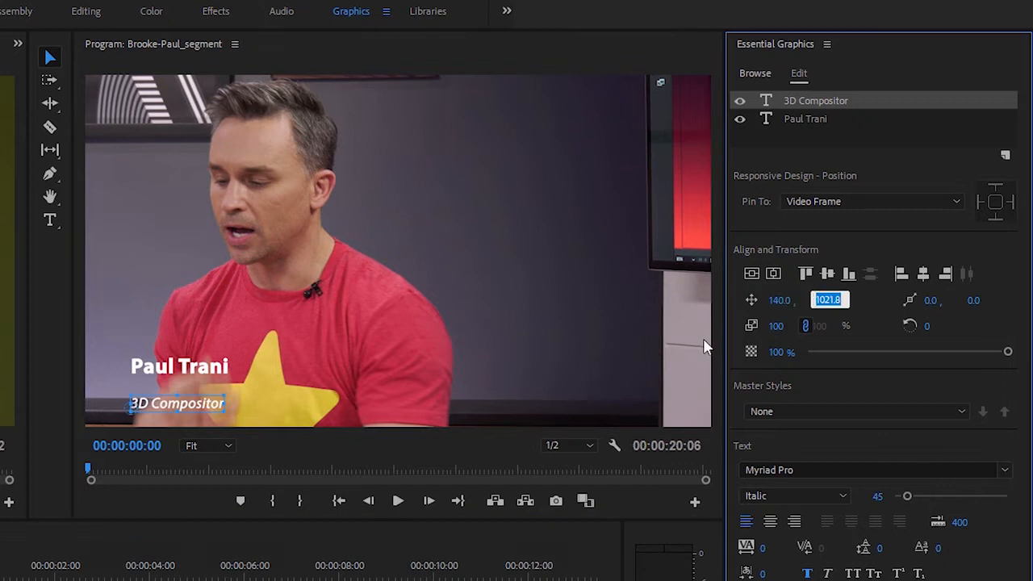
pyautogui.write('972')
pyautogui.press('Tab')
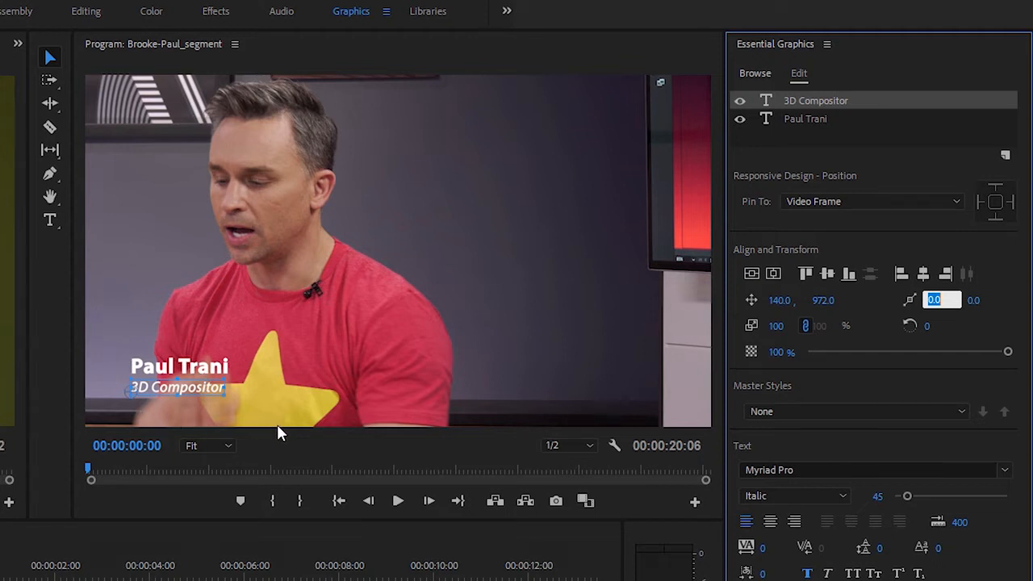
# Draw a rectangle at about -48, 832 covering both texts and extending past the frame's left edge, and order it beneath the text layers
pyautogui.click(49, 172)
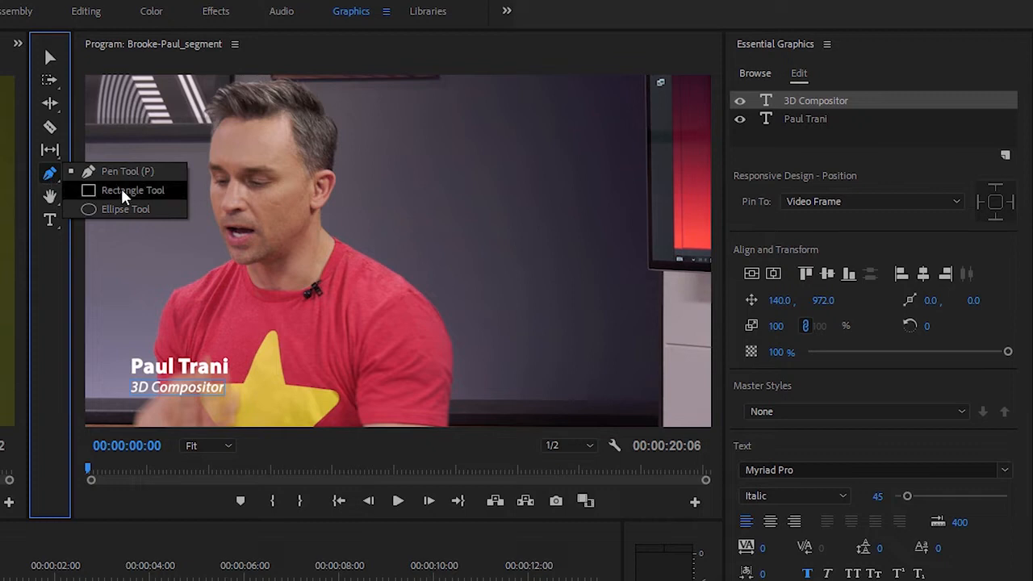
pyautogui.click(137, 197)
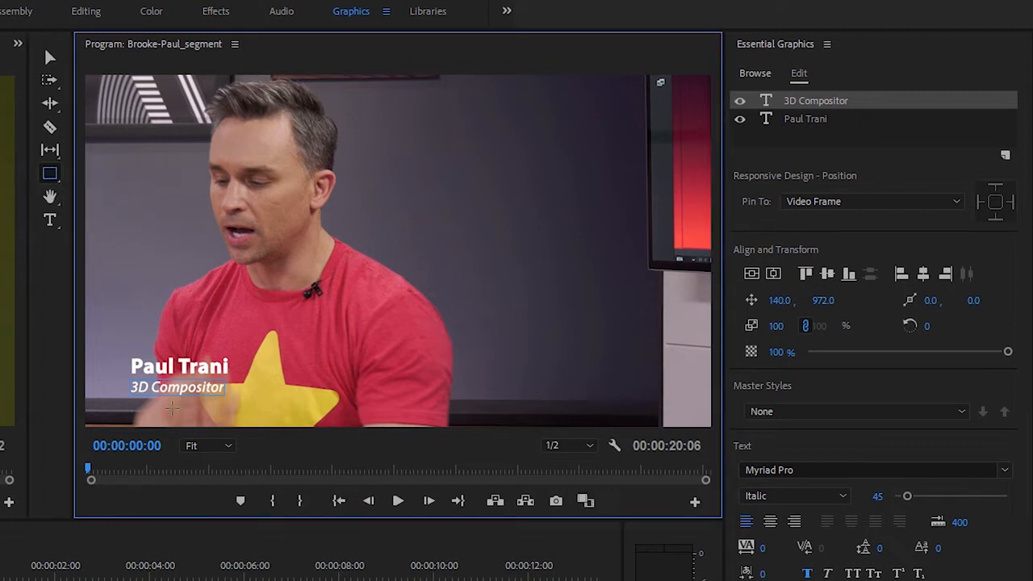
pyautogui.click(198, 445)
pyautogui.click(207, 504)
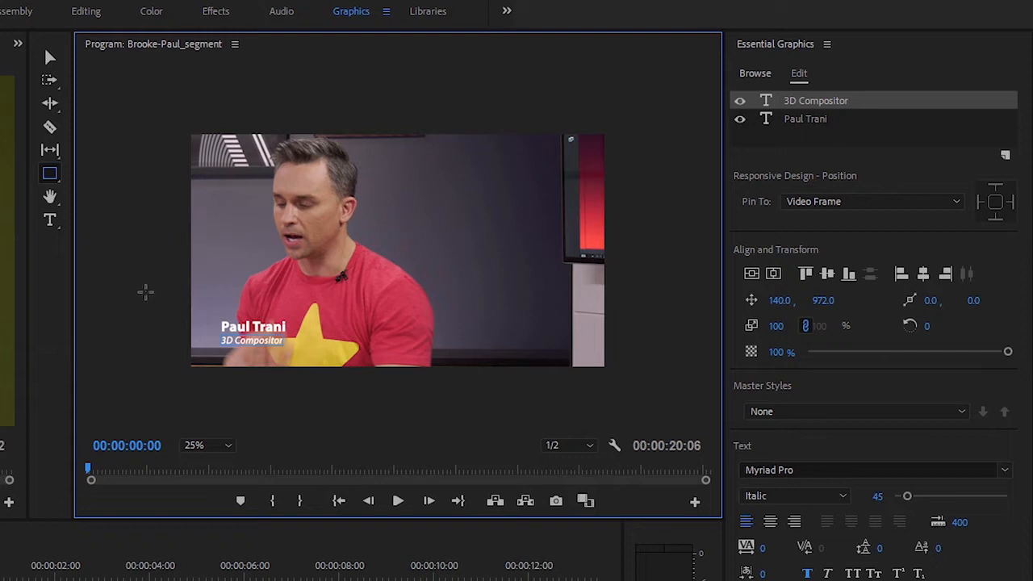
pyautogui.moveTo(179, 313); pyautogui.dragTo(301, 358)
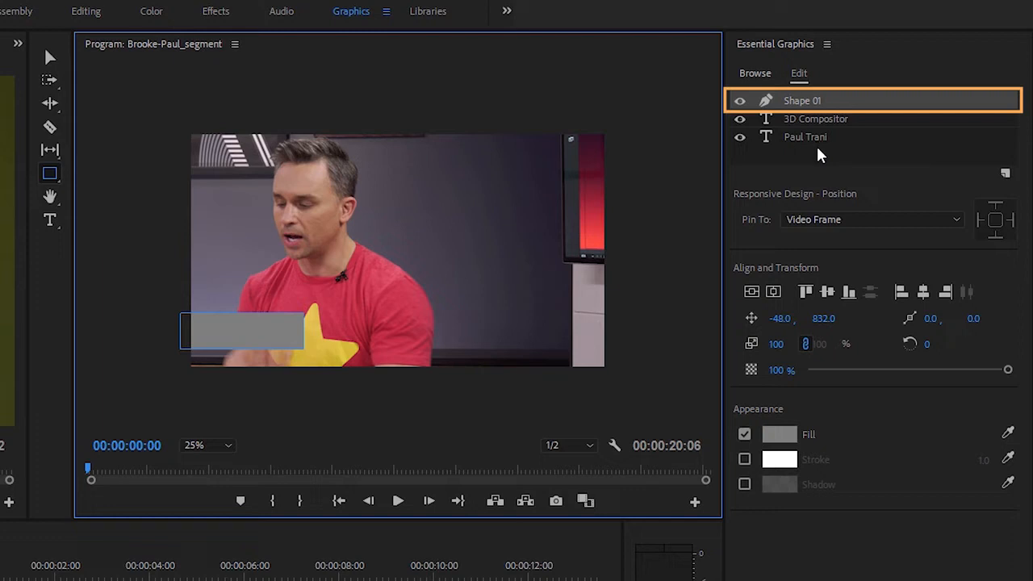
pyautogui.click(826, 105)
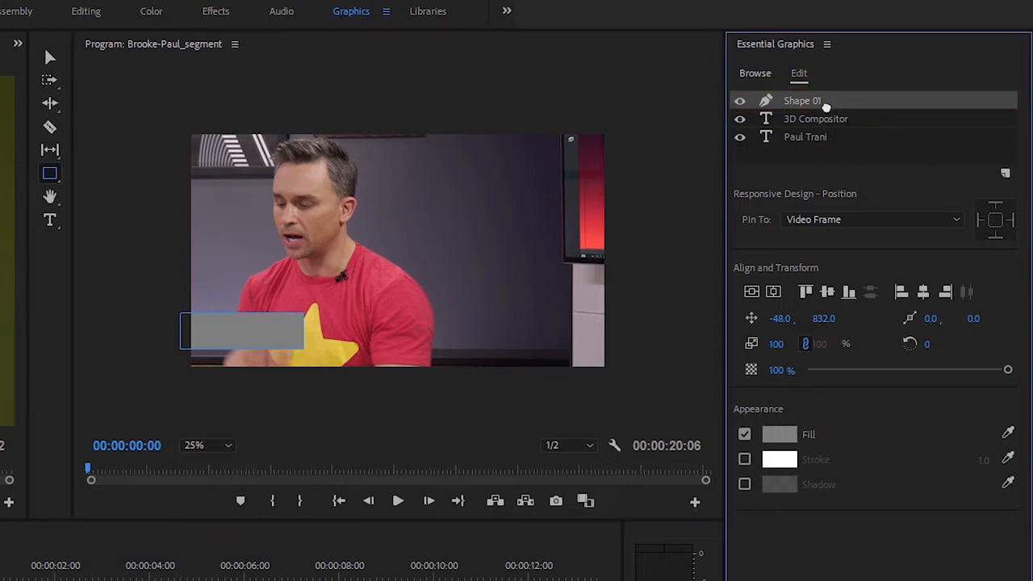
pyautogui.moveTo(826, 105); pyautogui.dragTo(824, 156)
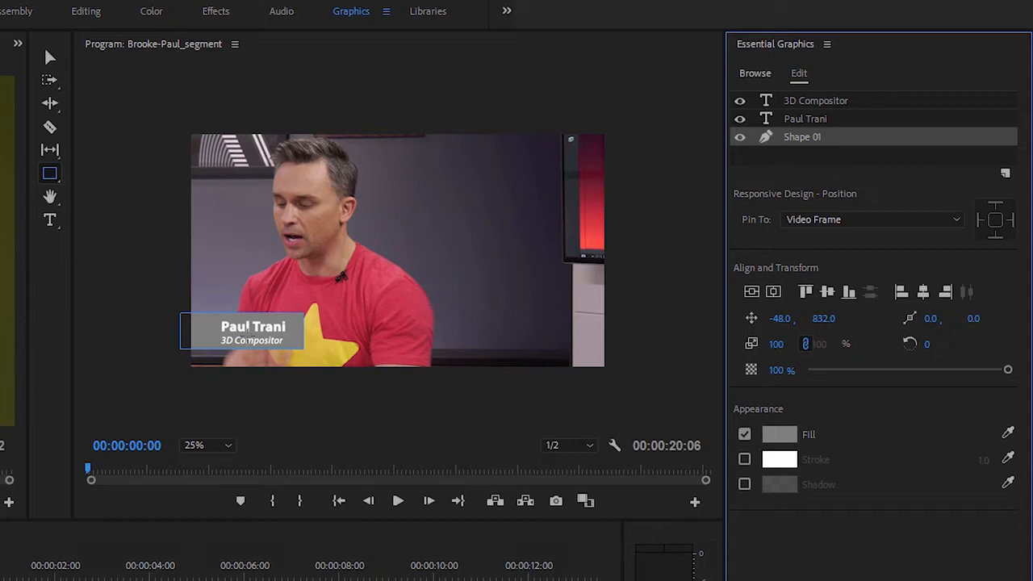
# Move the rectangle to about -52, 840 and fill it with the dark color sampled from the background wall
pyautogui.click(50, 58)
pyautogui.moveTo(201, 329); pyautogui.dragTo(203, 338)
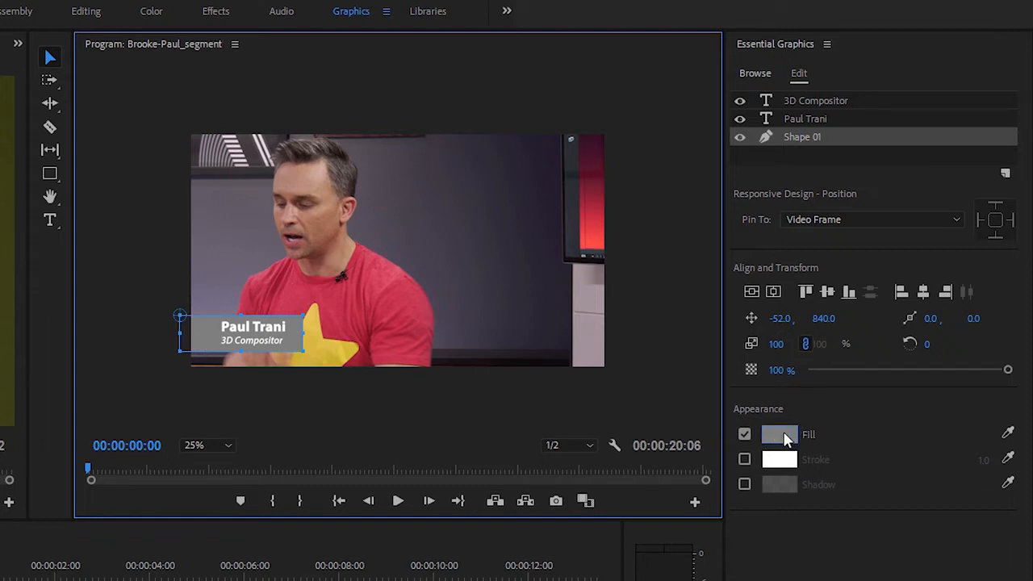
pyautogui.click(1009, 431)
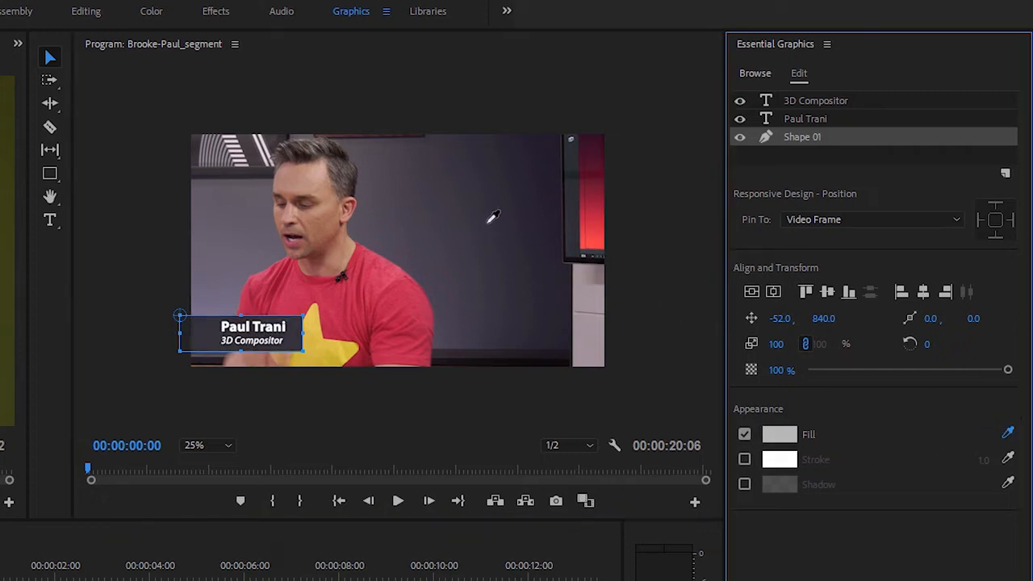
pyautogui.click(480, 222)
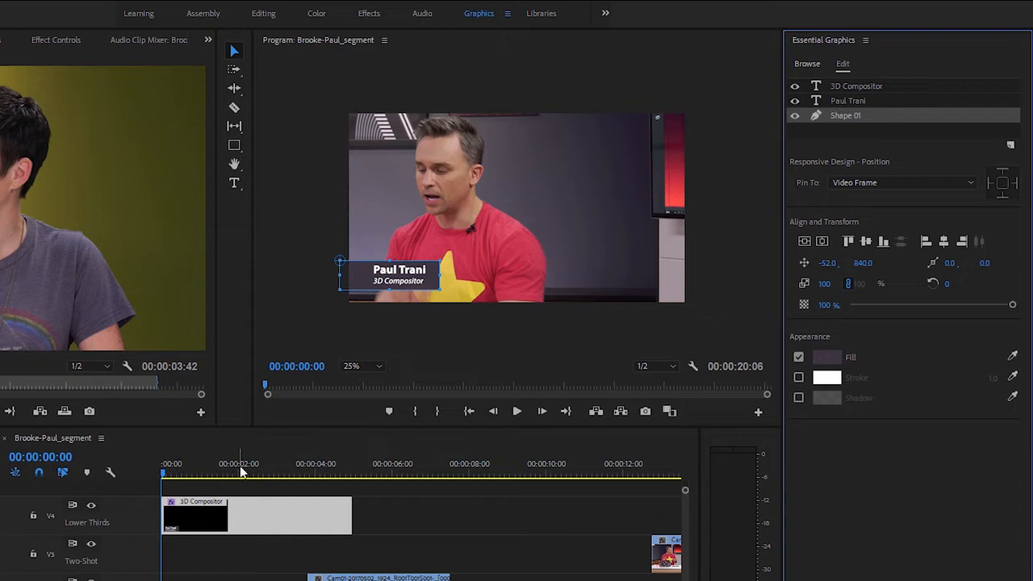
# Animate the rectangle's position from about -617, 840 at 00:00:00:00 to -52, 840 at 00:00:01:01, and preview the slide-in
pyautogui.moveTo(241, 472); pyautogui.dragTo(200, 475)
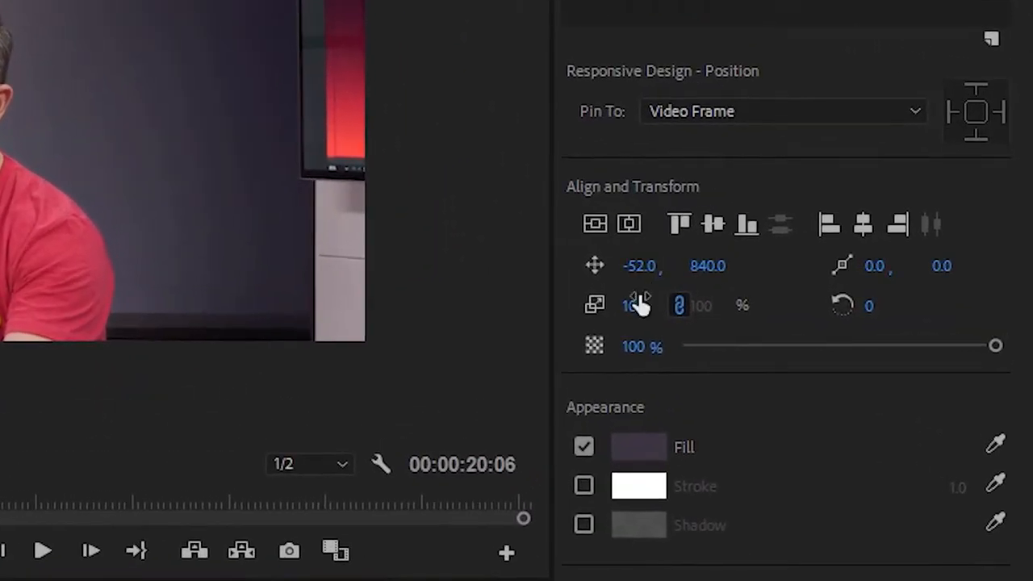
pyautogui.click(591, 266)
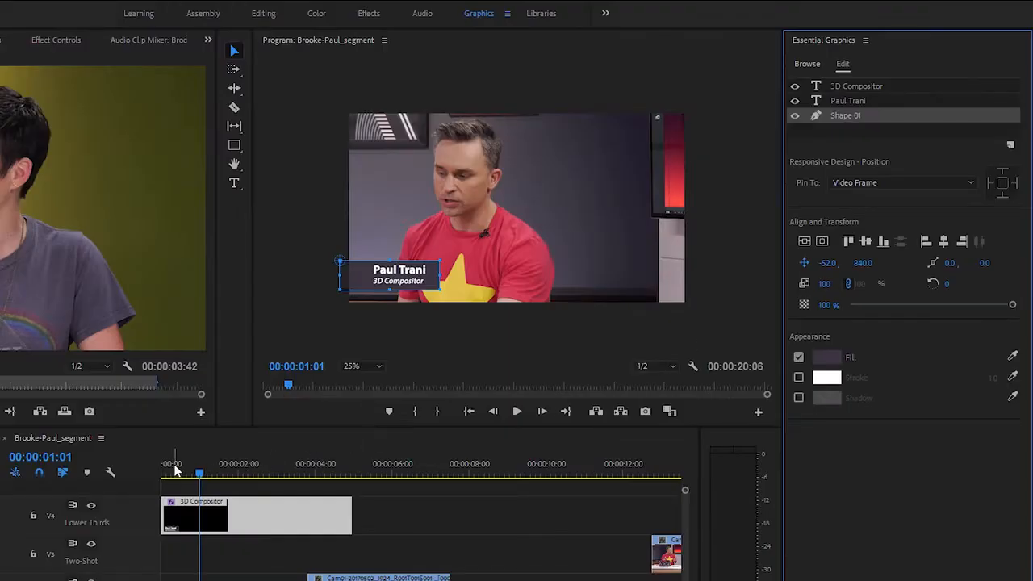
pyautogui.moveTo(174, 473); pyautogui.dragTo(150, 477)
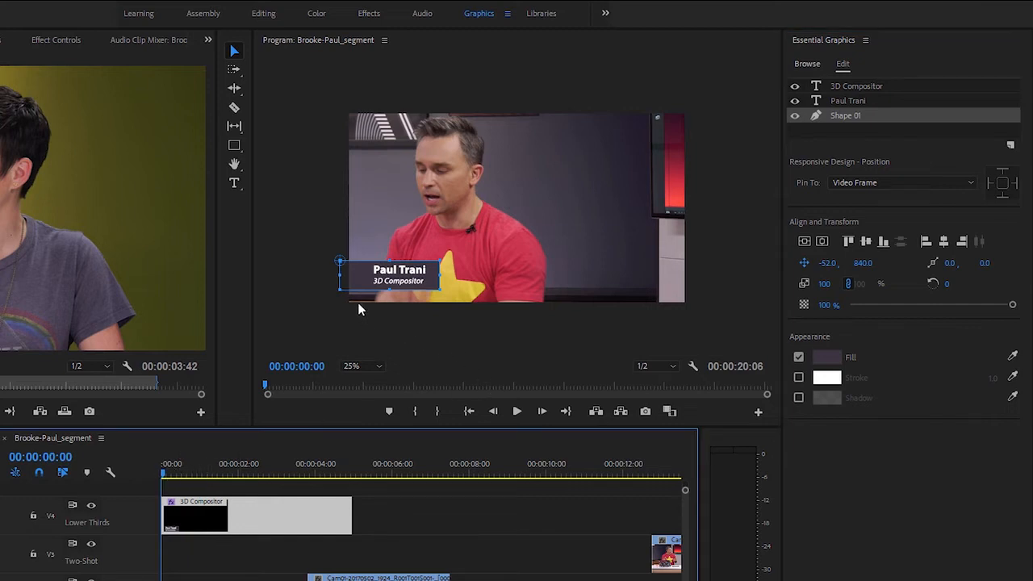
pyautogui.click(831, 275)
pyautogui.moveTo(828, 264); pyautogui.dragTo(431, 264)
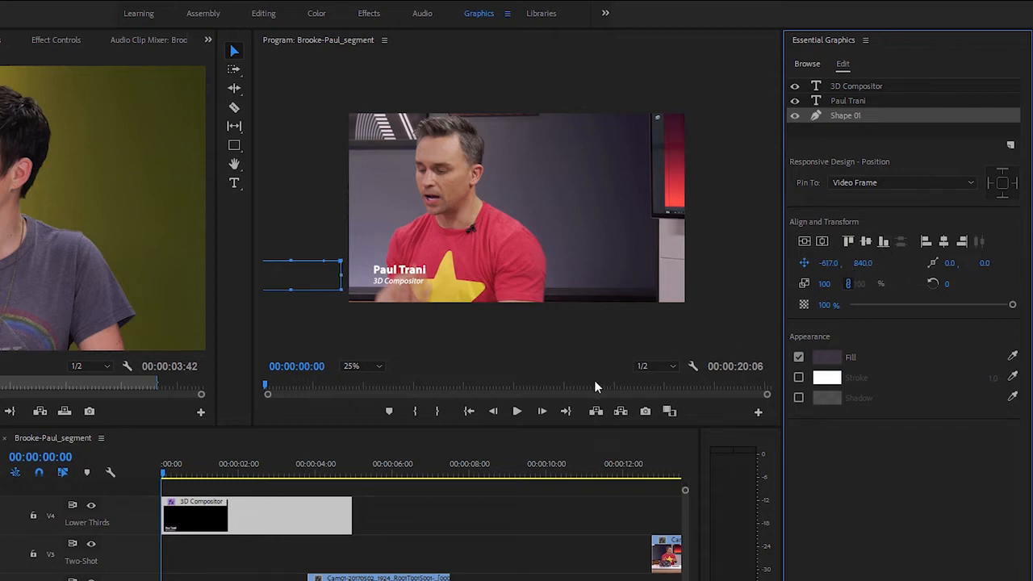
pyautogui.click(517, 412)
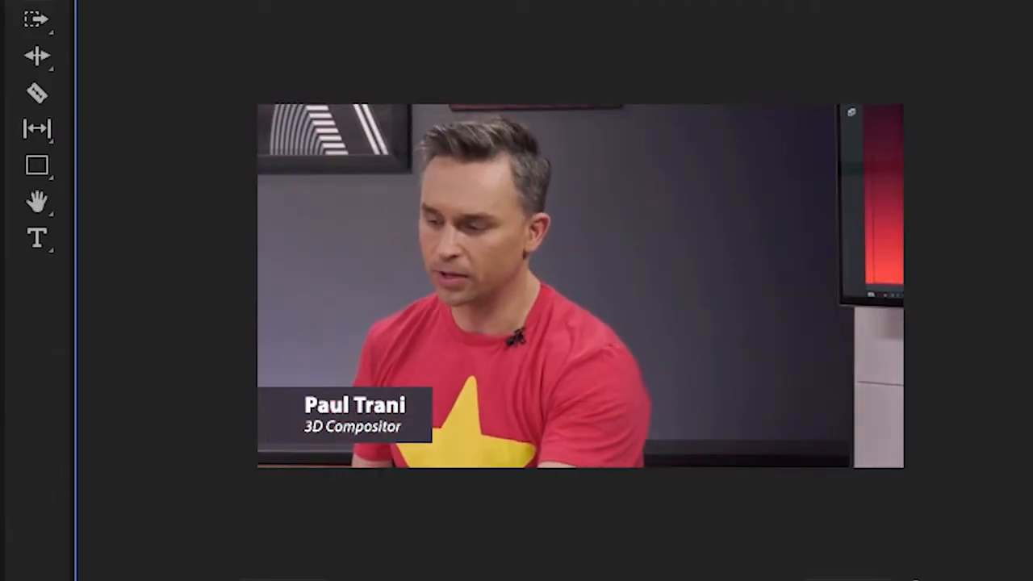
pyautogui.press('space')
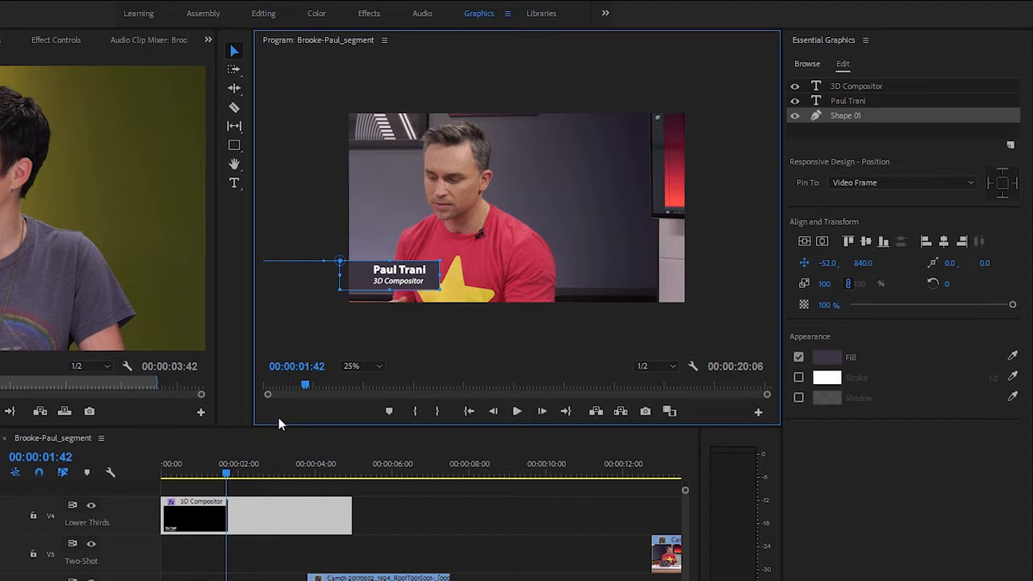
# Animate the opacity of both text layers from 0% at 00:00:01:05 to 100% at 00:00:02:11
pyautogui.click(225, 469)
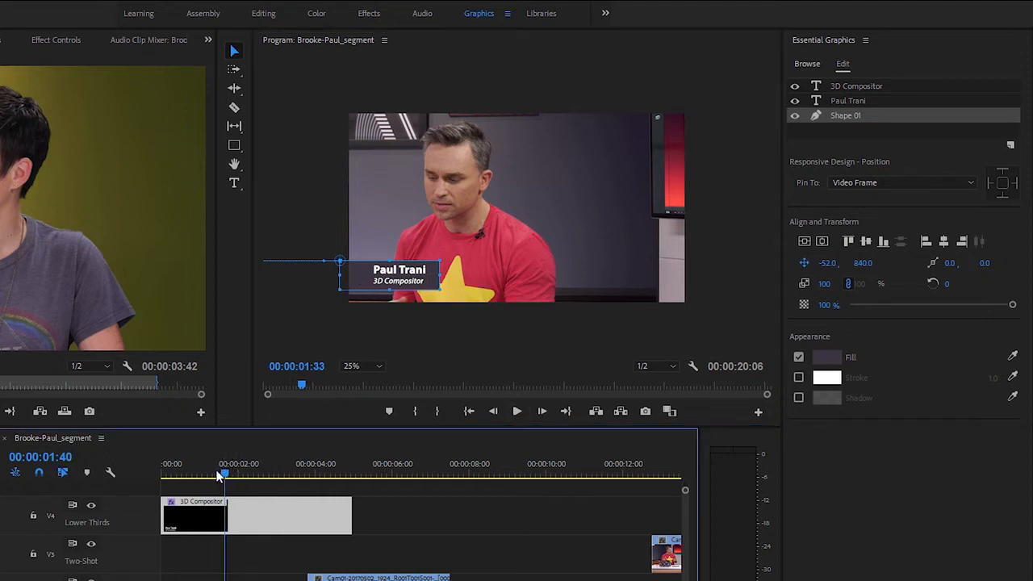
pyautogui.moveTo(194, 476)
pyautogui.mouseDown()
pyautogui.moveTo(185, 476)
pyautogui.moveTo(202, 476)
pyautogui.mouseUp()
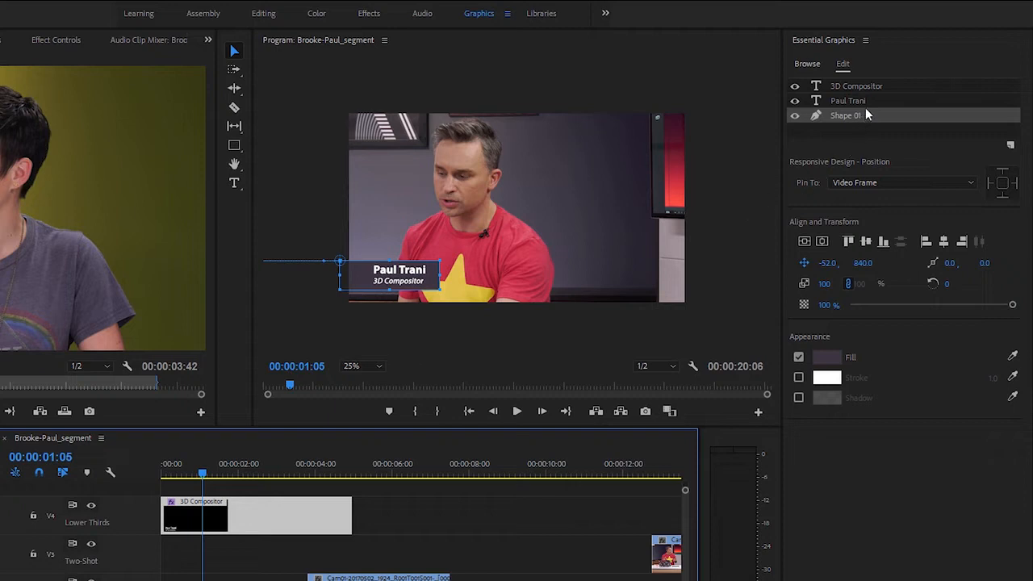
pyautogui.click(885, 88)
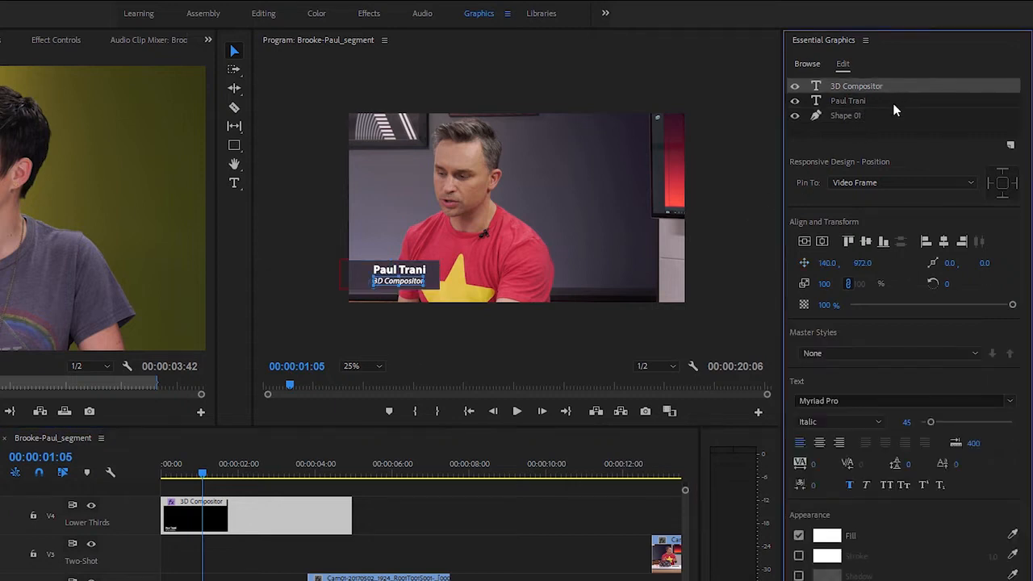
pyautogui.keyDown('shift'); pyautogui.click(883, 101); pyautogui.keyUp('shift')
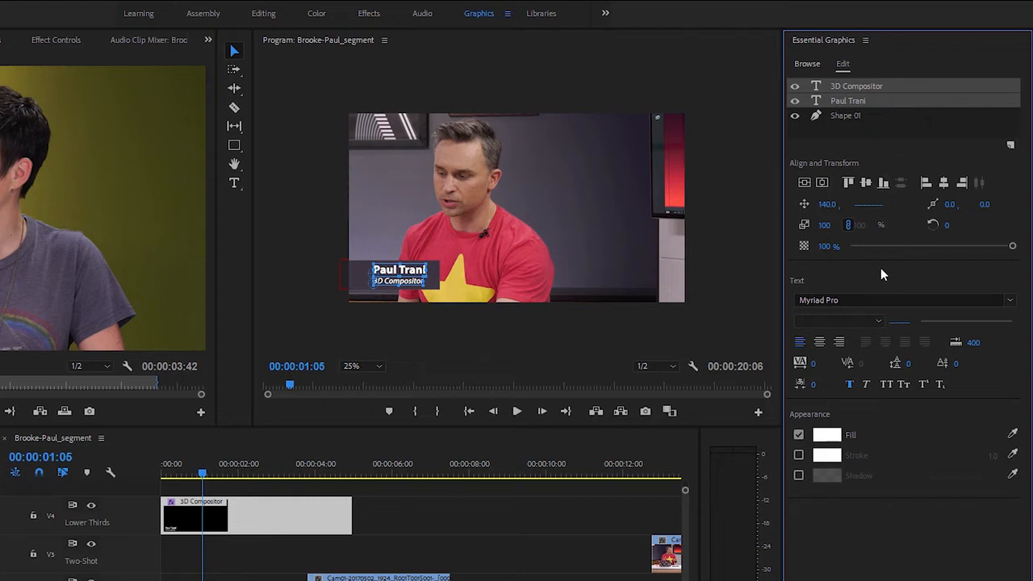
pyautogui.click(804, 246)
pyautogui.moveTo(1012, 246); pyautogui.dragTo(819, 269)
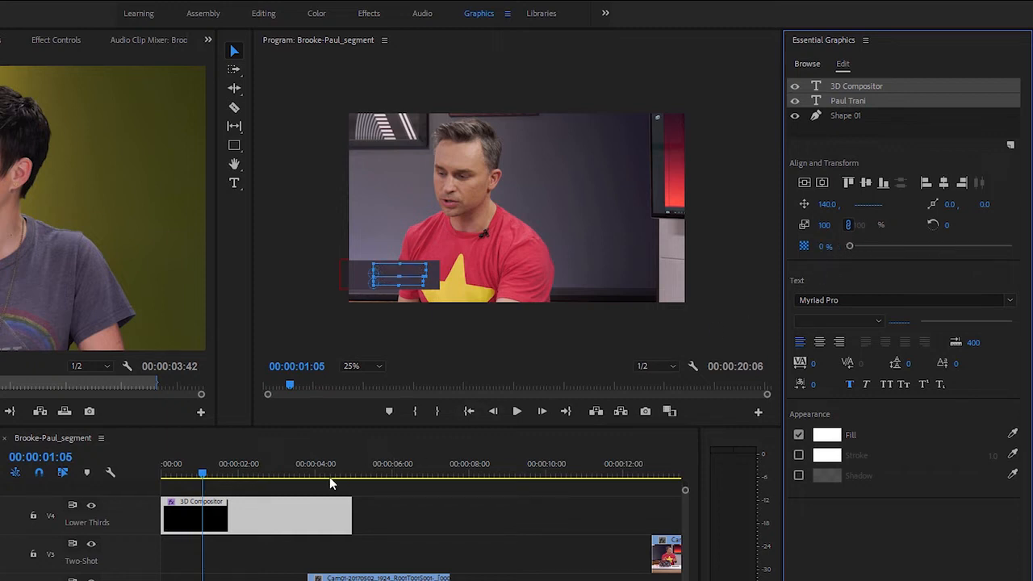
pyautogui.click(246, 474)
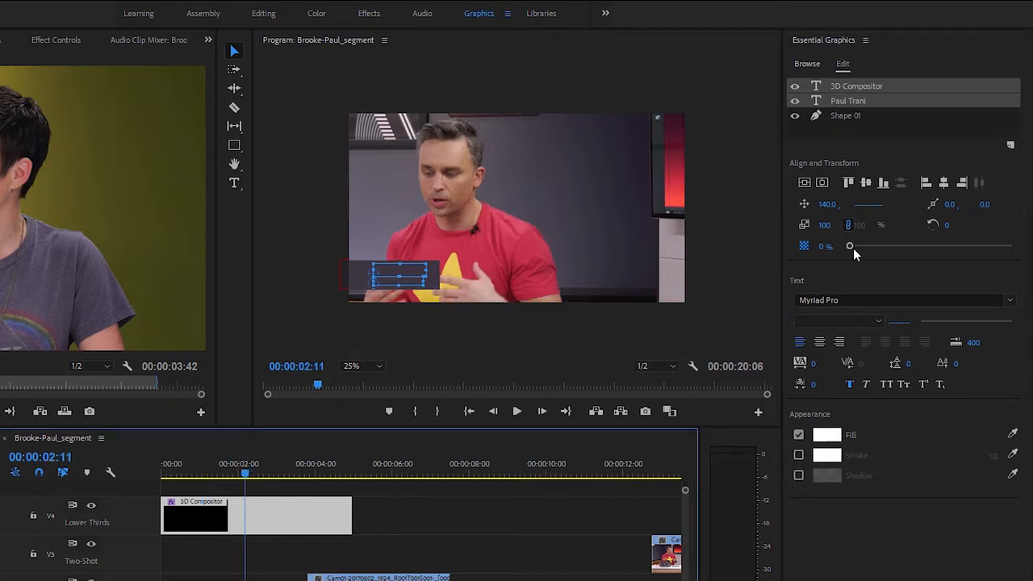
pyautogui.moveTo(850, 245); pyautogui.dragTo(1010, 247)
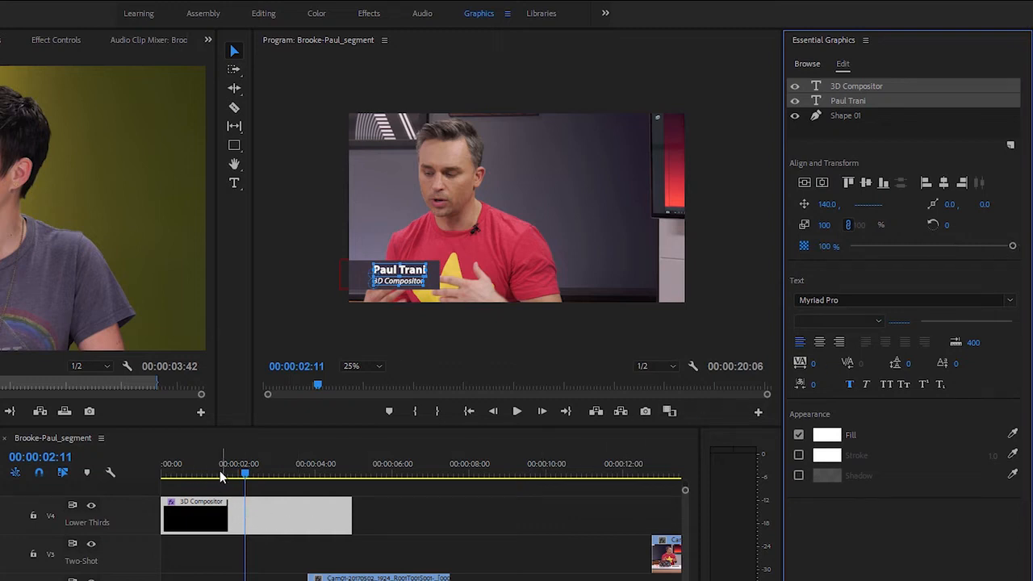
# Preview the lower third from the sequence start and trim its clip to end where the V2 clip begins
pyautogui.click(167, 474)
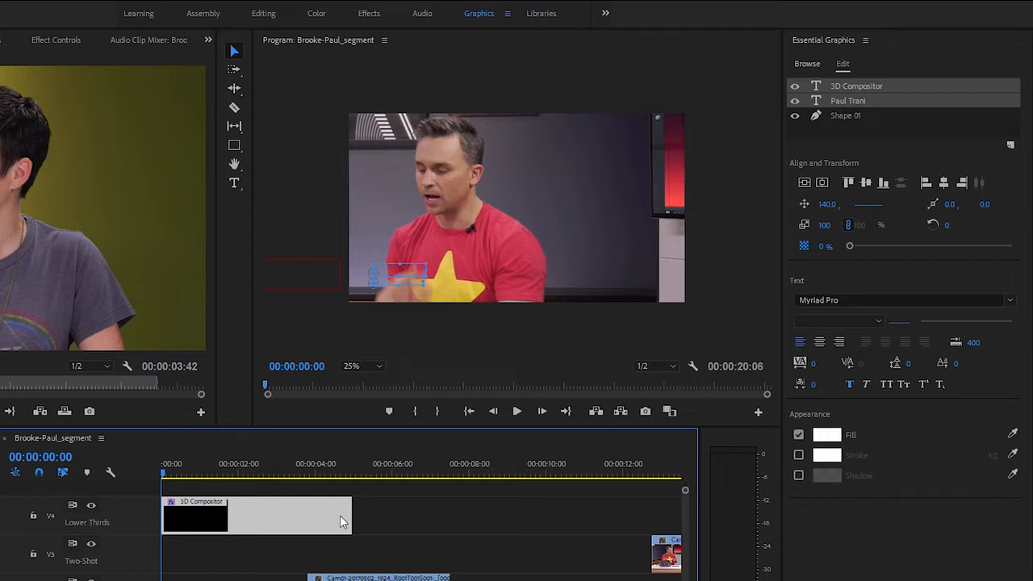
pyautogui.click(371, 523)
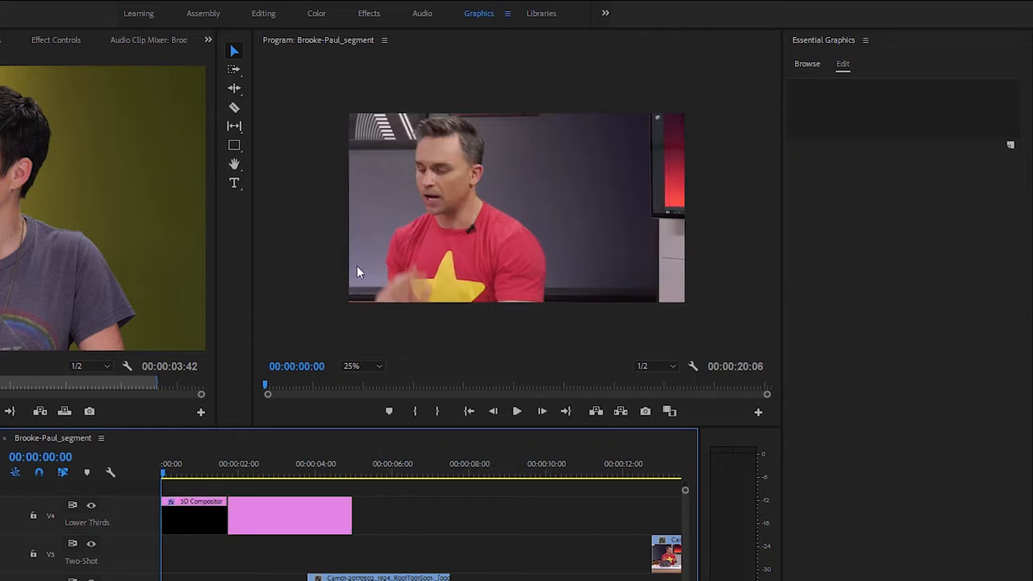
pyautogui.click(517, 412)
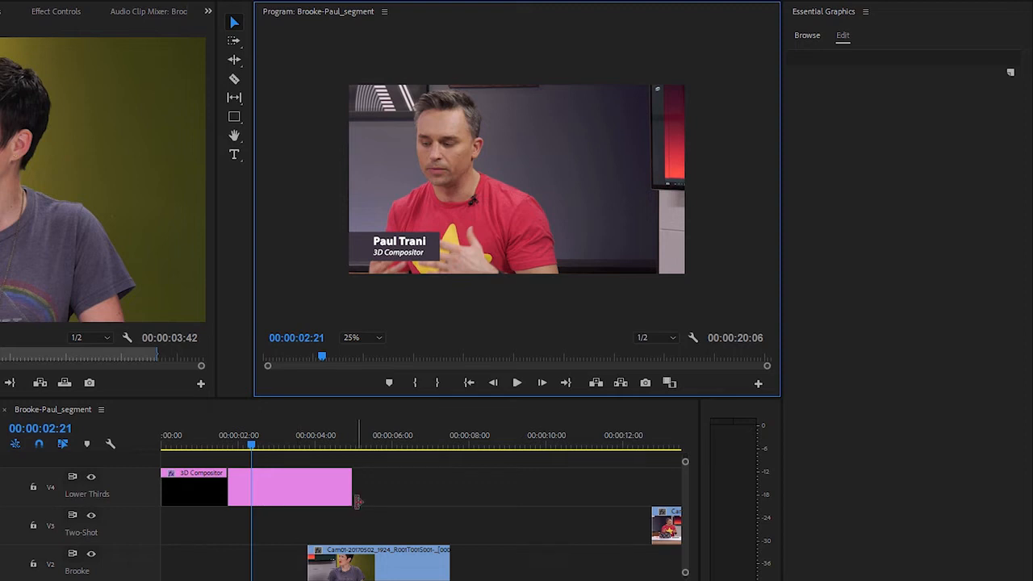
pyautogui.moveTo(347, 487); pyautogui.dragTo(306, 492)
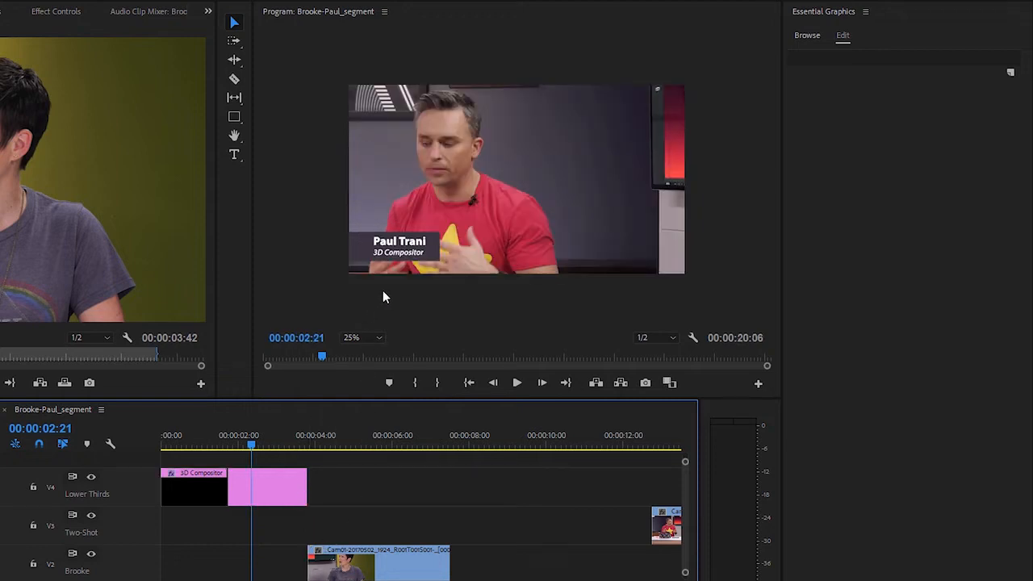
# Hide the Shape 01 layer of the lower-third graphic and delete the opacity keyframes from both text layers
pyautogui.click(284, 484)
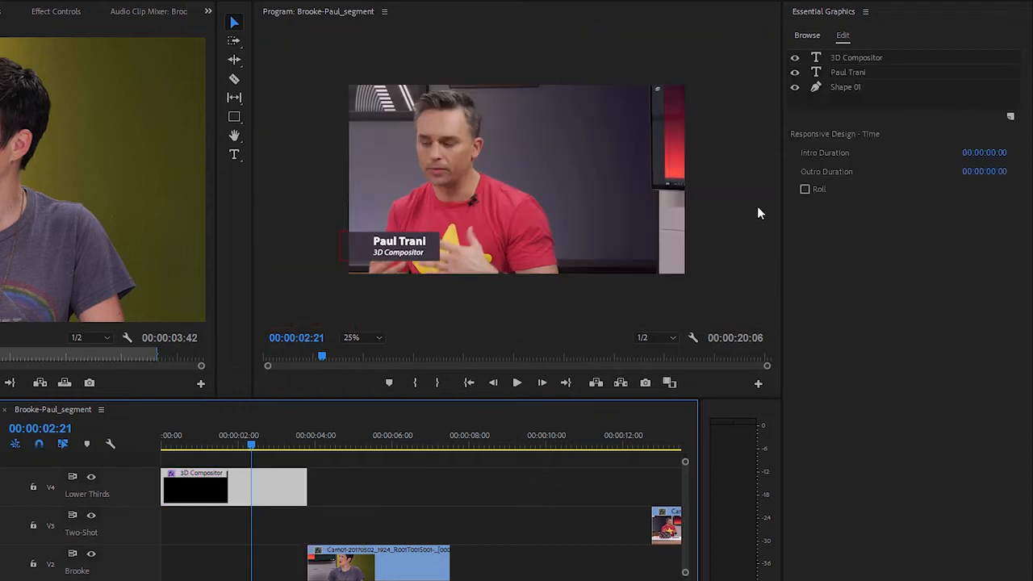
pyautogui.click(796, 89)
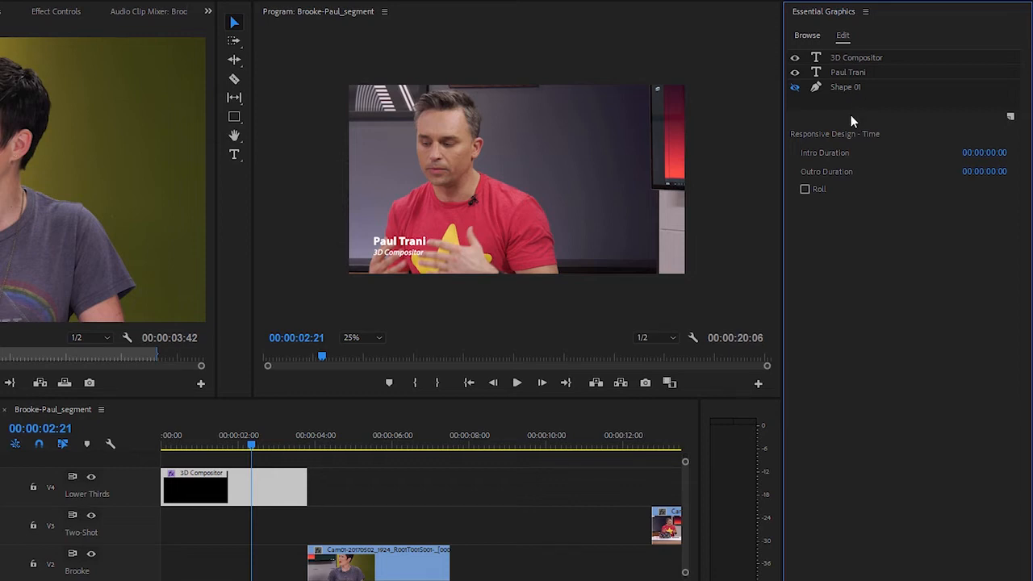
pyautogui.click(856, 73)
pyautogui.keyDown('shift'); pyautogui.click(861, 59); pyautogui.keyUp('shift')
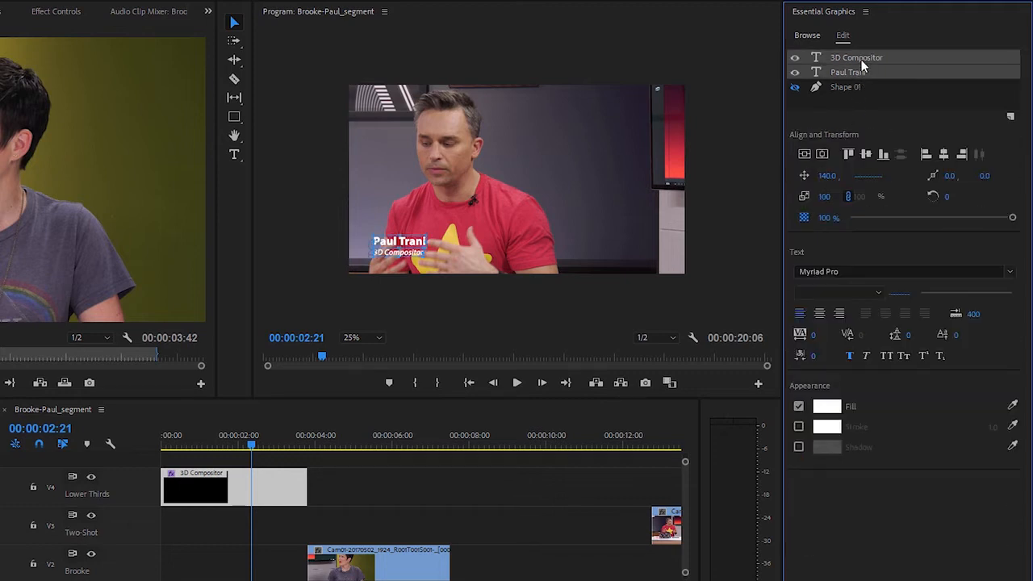
pyautogui.click(804, 218)
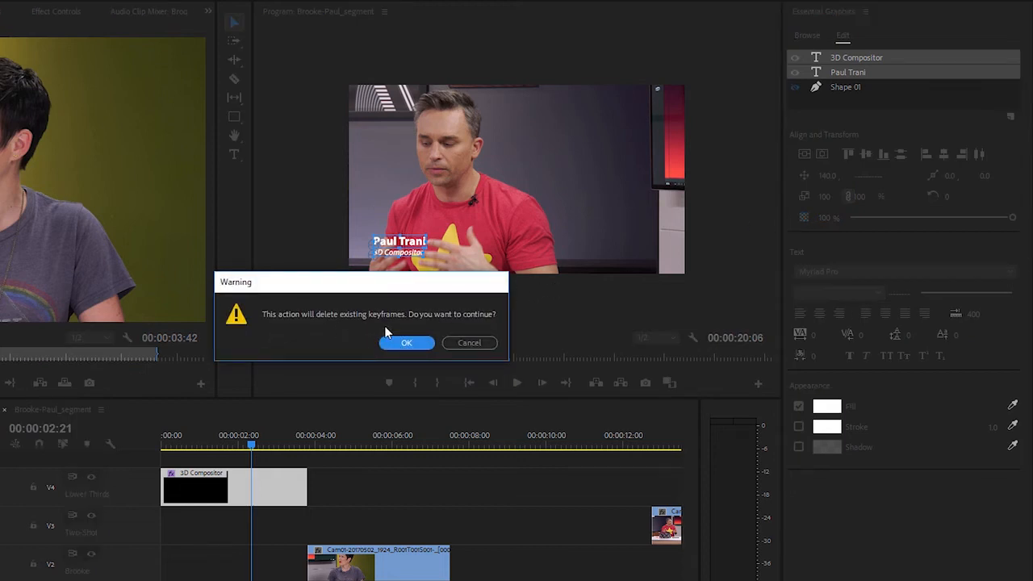
pyautogui.click(411, 340)
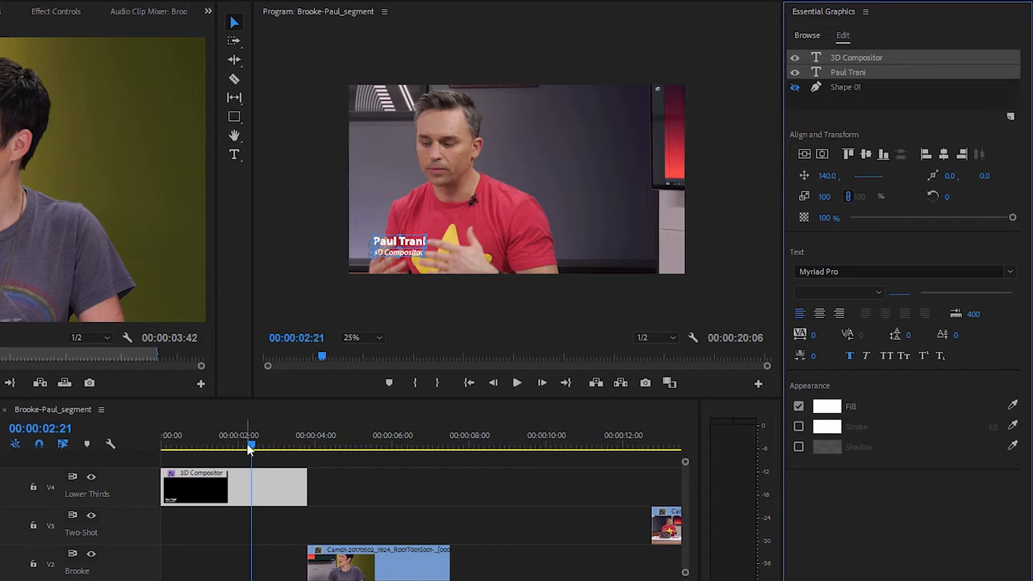
# At 00:00:00:00, add a rectangular opacity mask to the lower-third graphic, move it past the frame's left edge and keyframe its mask path
pyautogui.moveTo(249, 449)
pyautogui.mouseDown()
pyautogui.moveTo(189, 450)
pyautogui.moveTo(246, 450)
pyautogui.mouseUp()
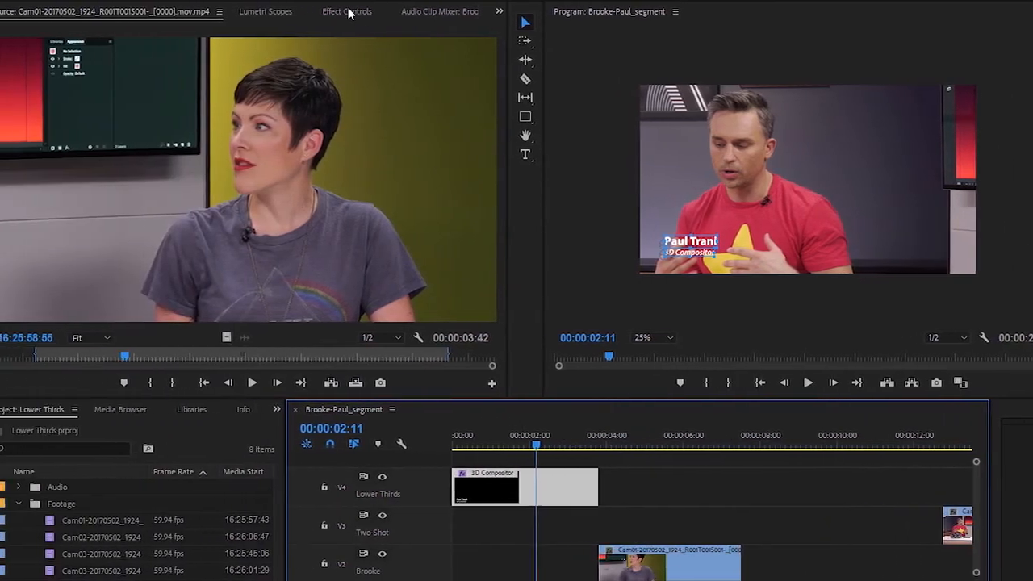
pyautogui.click(257, 11)
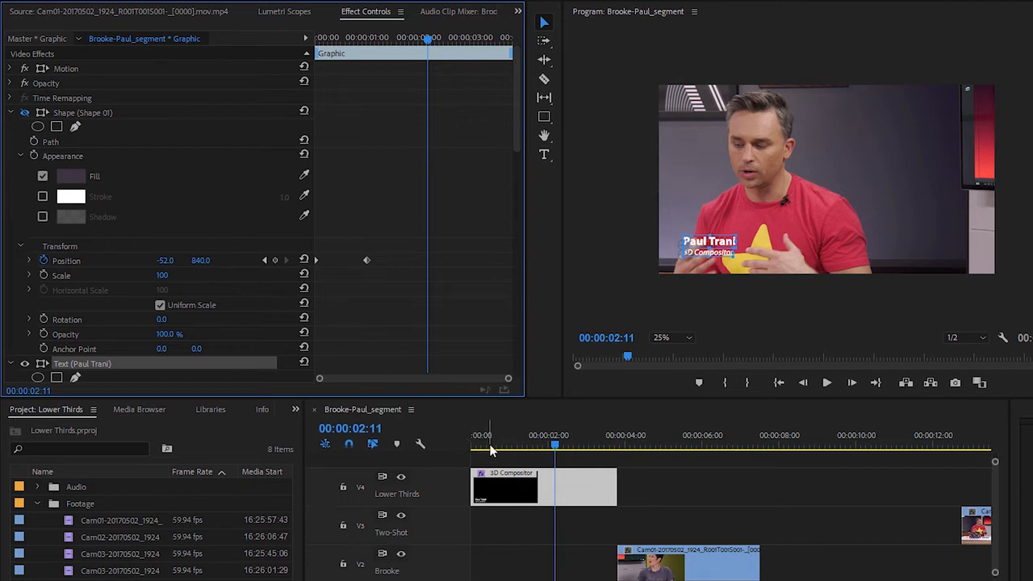
pyautogui.moveTo(485, 449); pyautogui.dragTo(466, 452)
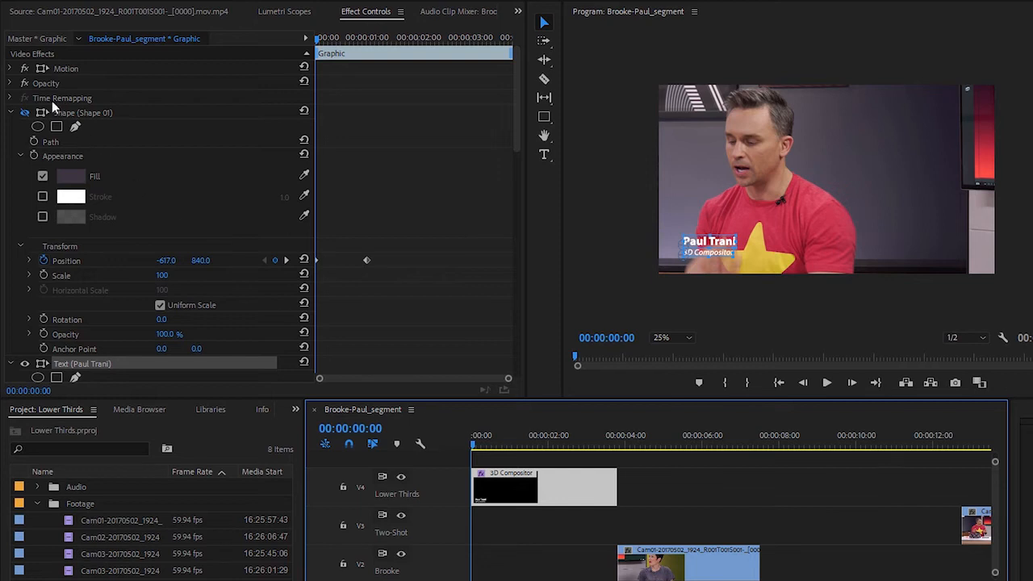
pyautogui.click(11, 84)
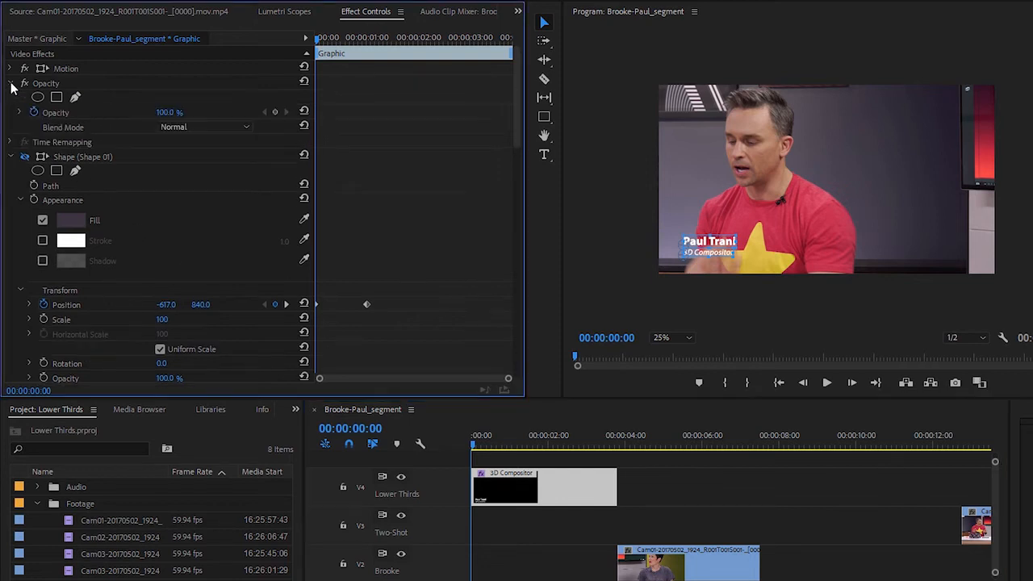
pyautogui.click(57, 97)
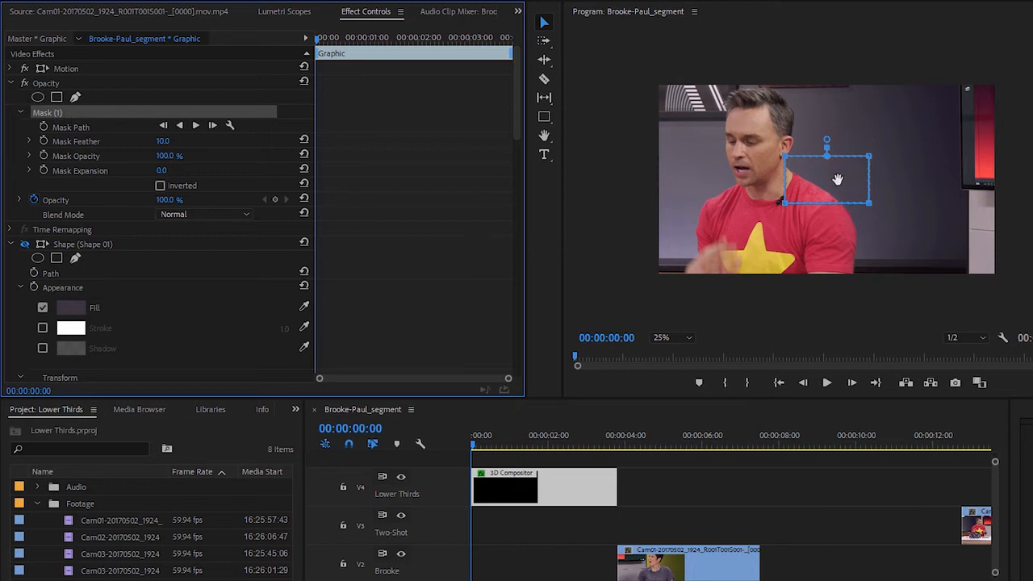
pyautogui.moveTo(842, 177); pyautogui.dragTo(623, 242)
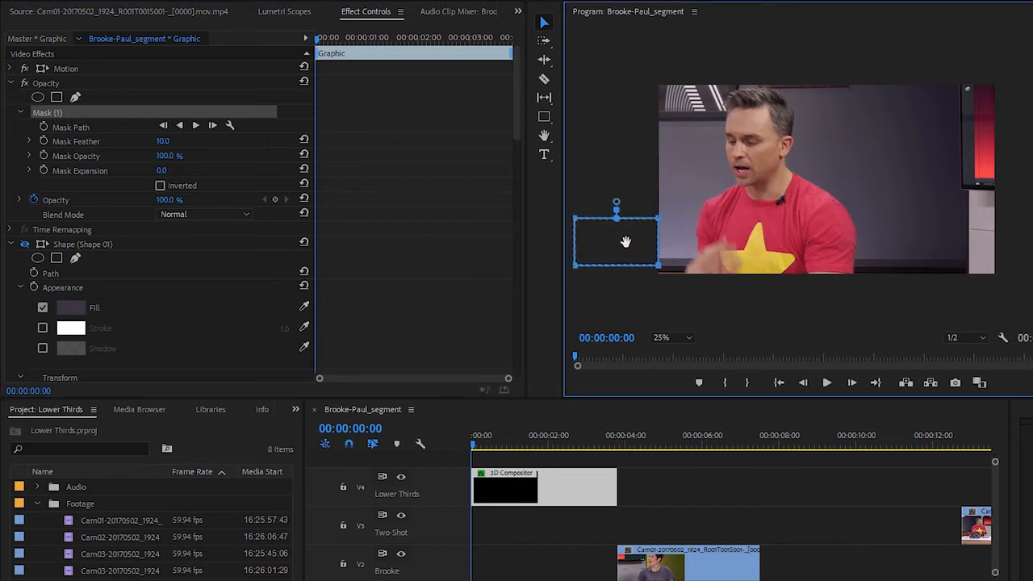
pyautogui.click(43, 127)
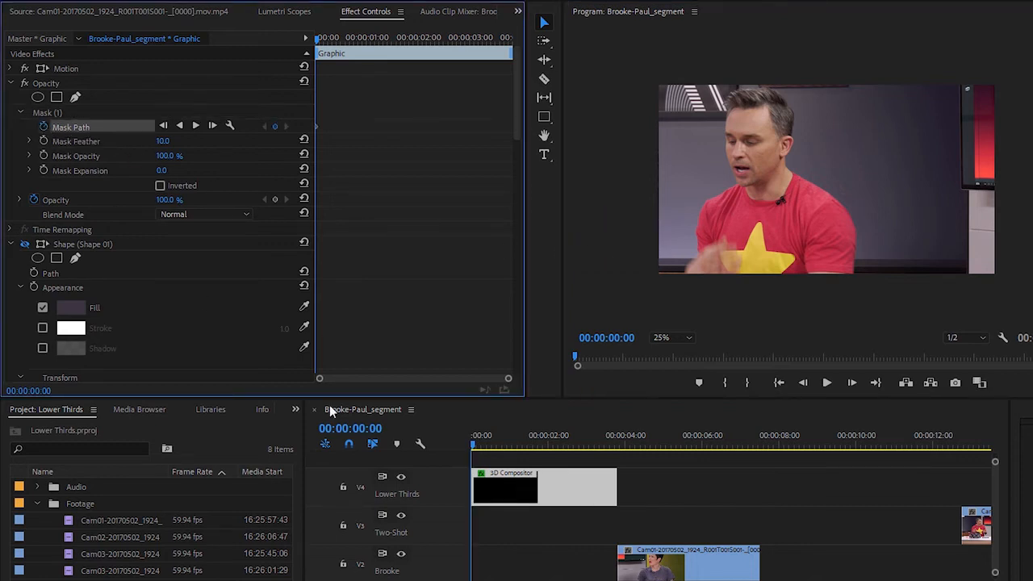
# At 00:00:01:34, extend the mask's right corners beyond both text lines with a slanted edge, and set the mask feather to 60
pyautogui.click(532, 443)
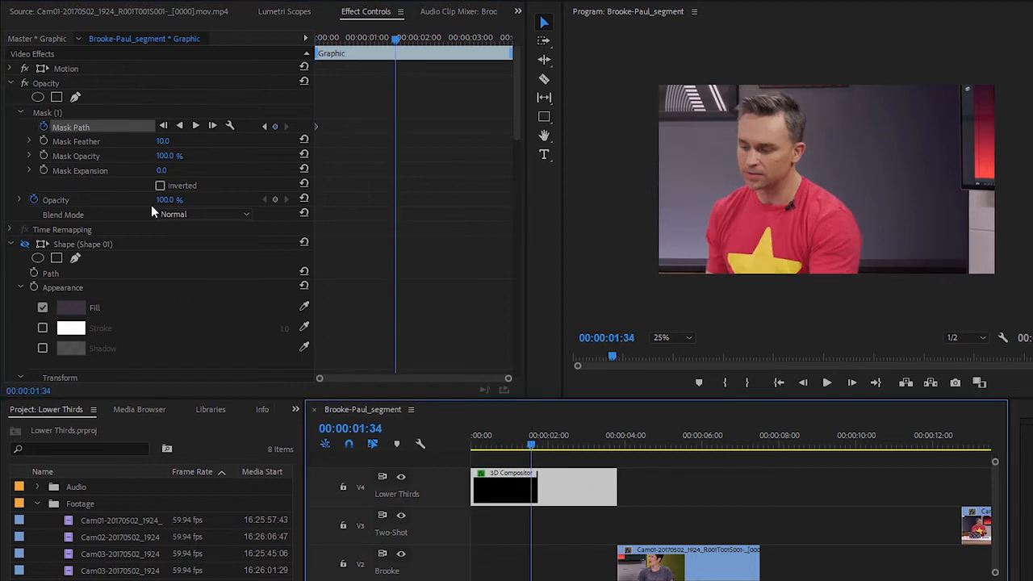
pyautogui.click(57, 112)
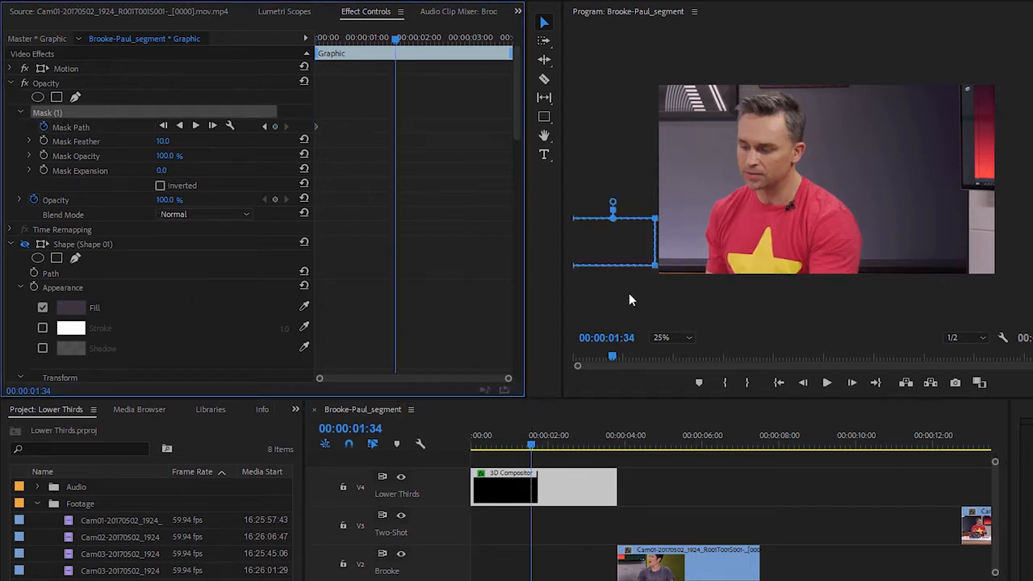
pyautogui.moveTo(655, 220); pyautogui.dragTo(783, 221)
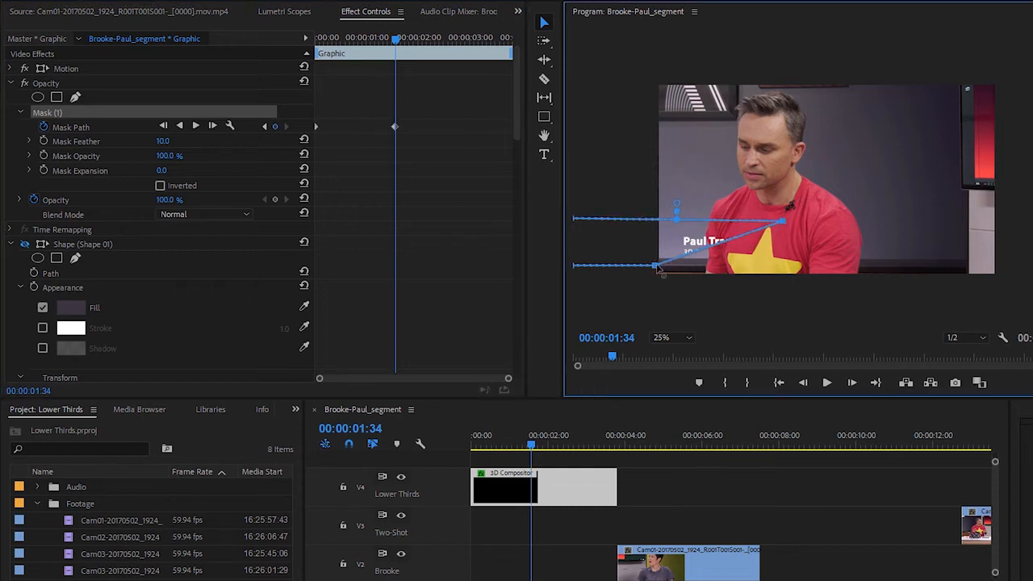
pyautogui.moveTo(660, 266); pyautogui.dragTo(764, 272)
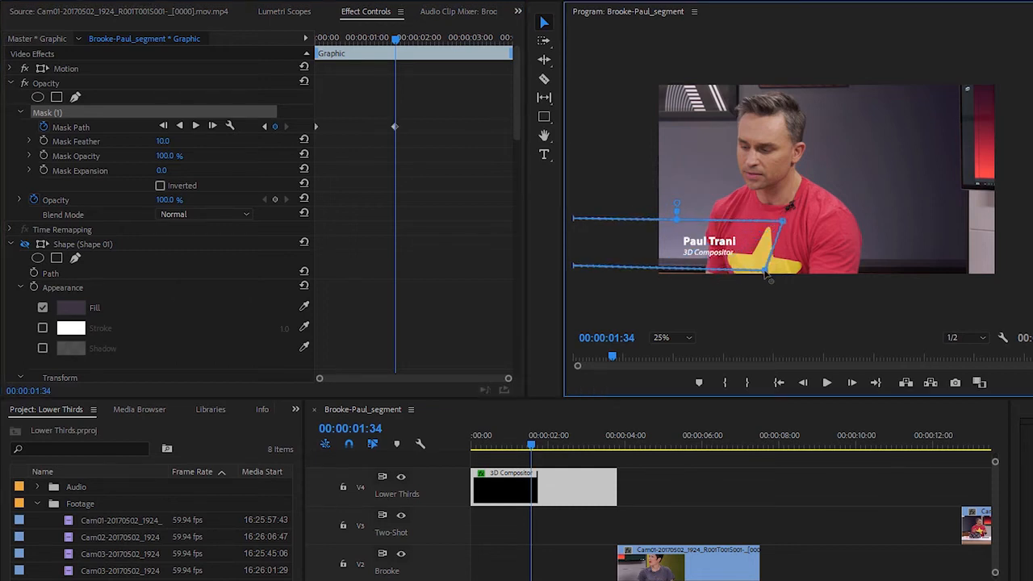
pyautogui.moveTo(783, 221); pyautogui.dragTo(778, 220)
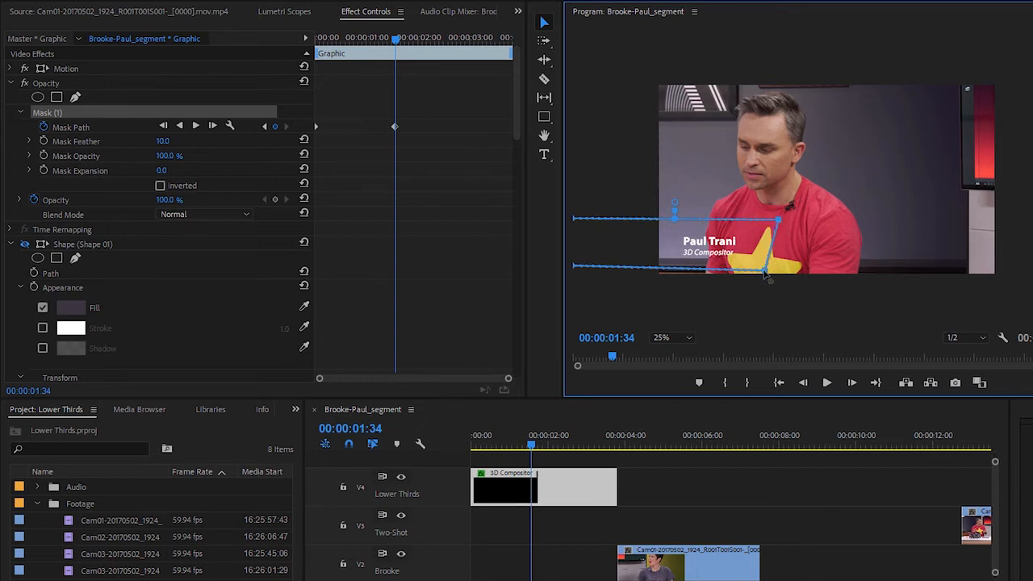
pyautogui.moveTo(765, 274); pyautogui.dragTo(749, 273)
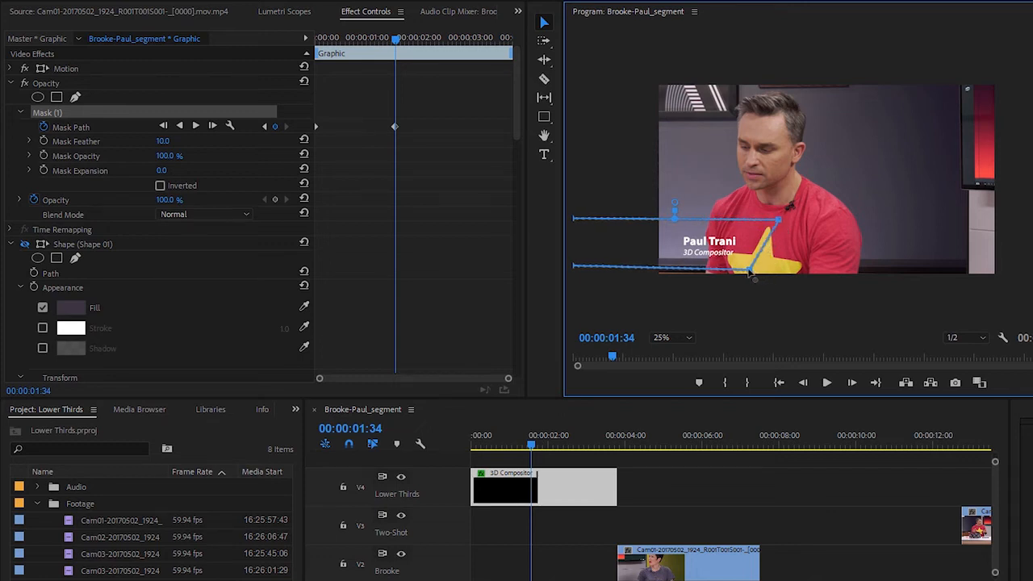
pyautogui.moveTo(165, 143); pyautogui.dragTo(206, 144)
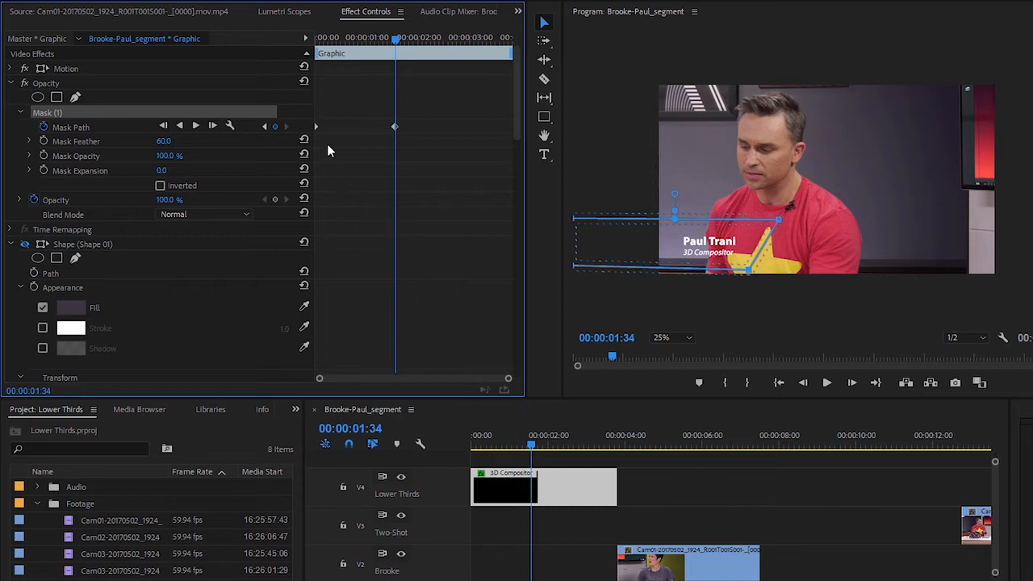
# Preview the masked text reveal from the sequence start with the program monitor zoom set to Fit
pyautogui.click(506, 542)
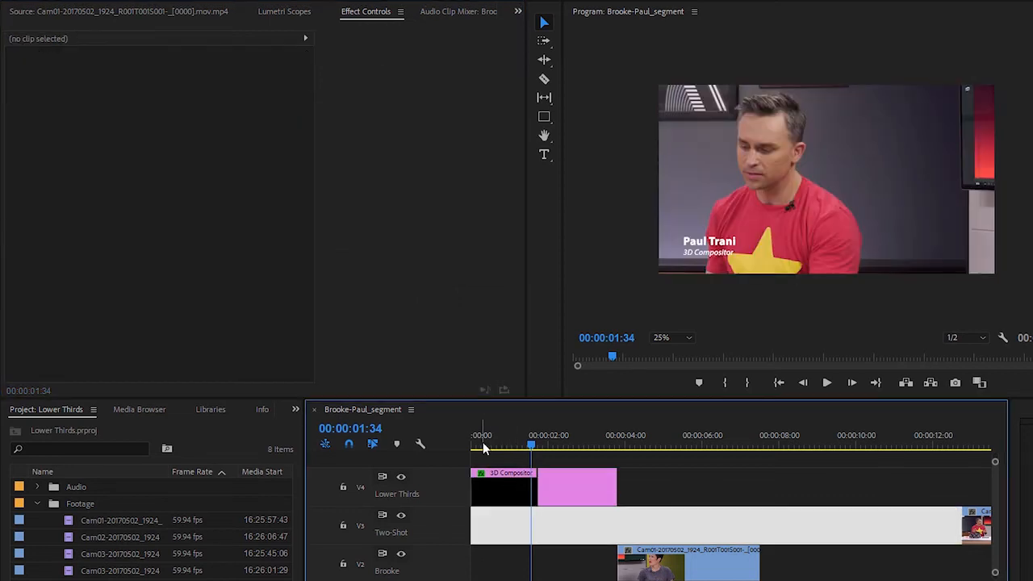
pyautogui.moveTo(492, 448); pyautogui.dragTo(462, 440)
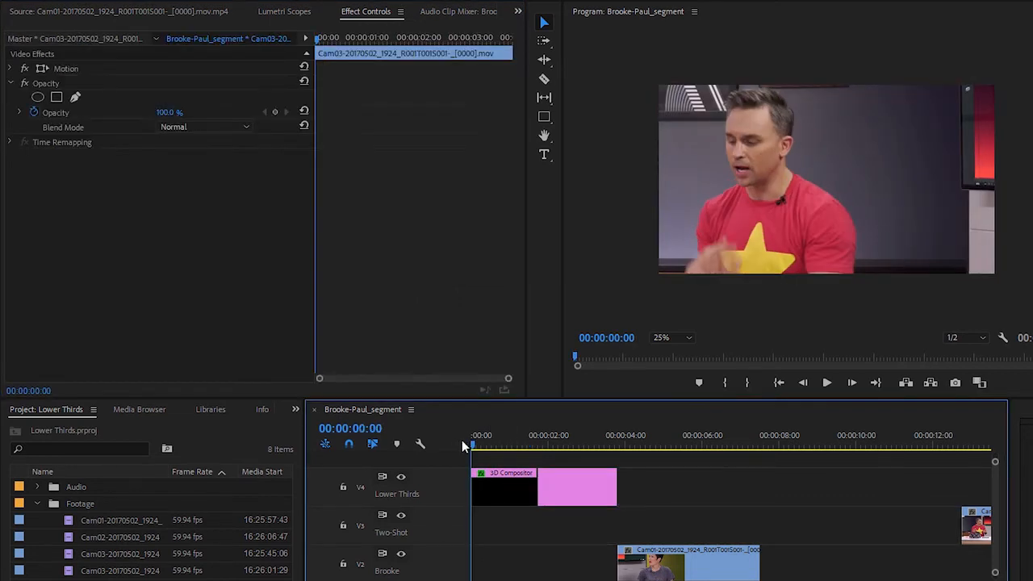
pyautogui.click(682, 340)
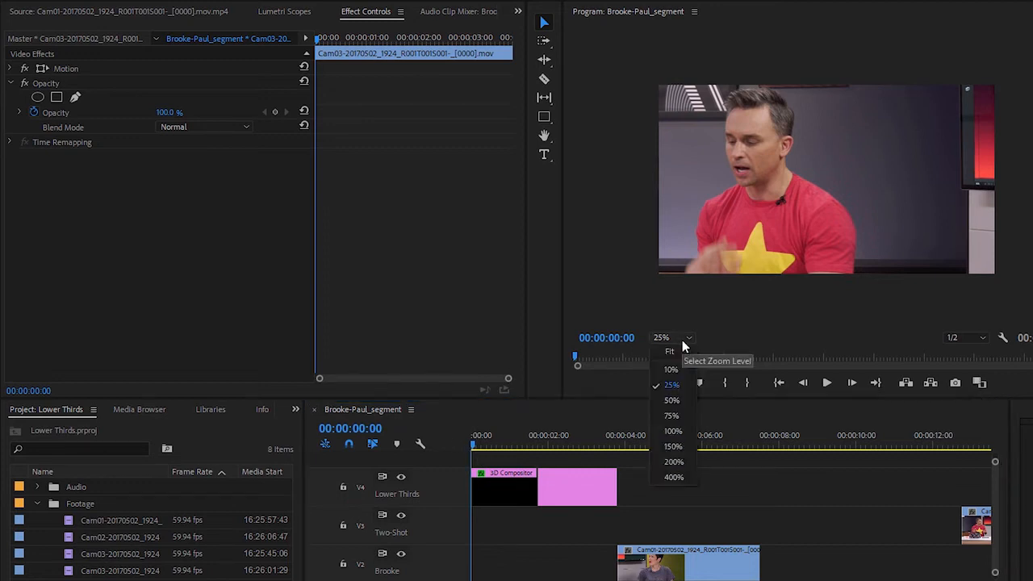
pyautogui.click(681, 348)
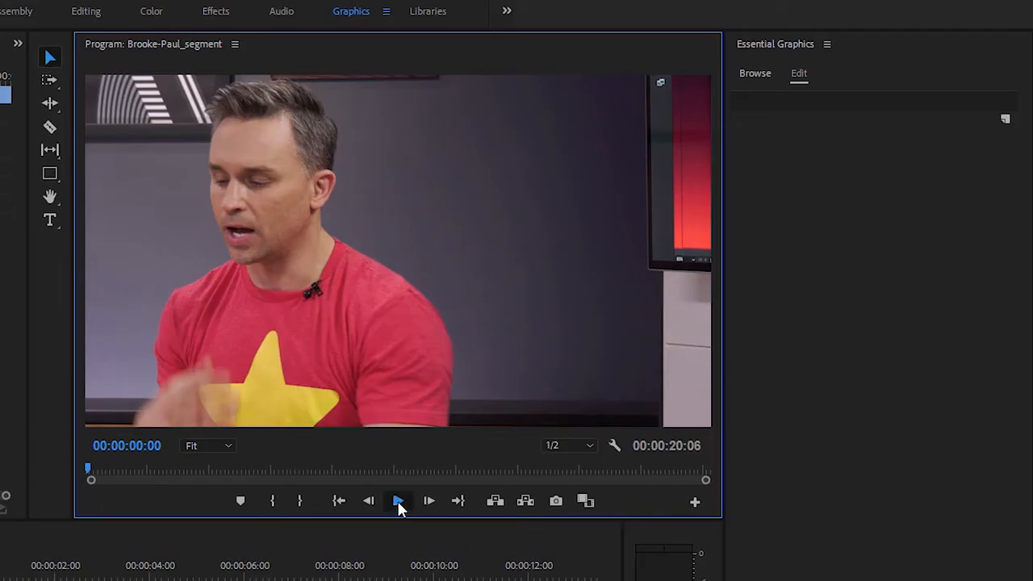
pyautogui.click(827, 382)
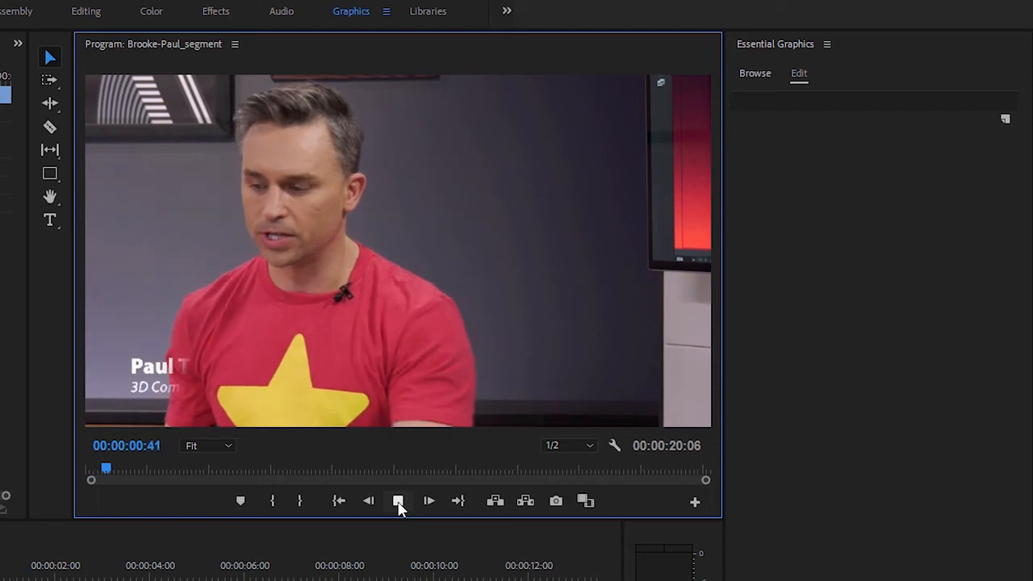
pyautogui.click(398, 502)
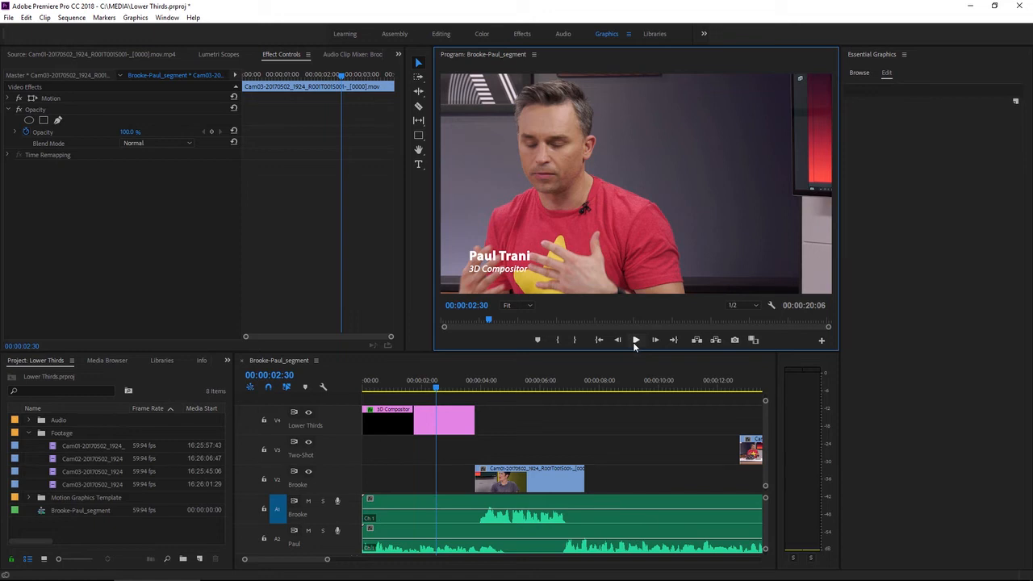
# Export the lower-third graphic as a Motion Graphics template named Presenter Lower Third to the Local Templates Folder with the keyword Show3
pyautogui.click(452, 429)
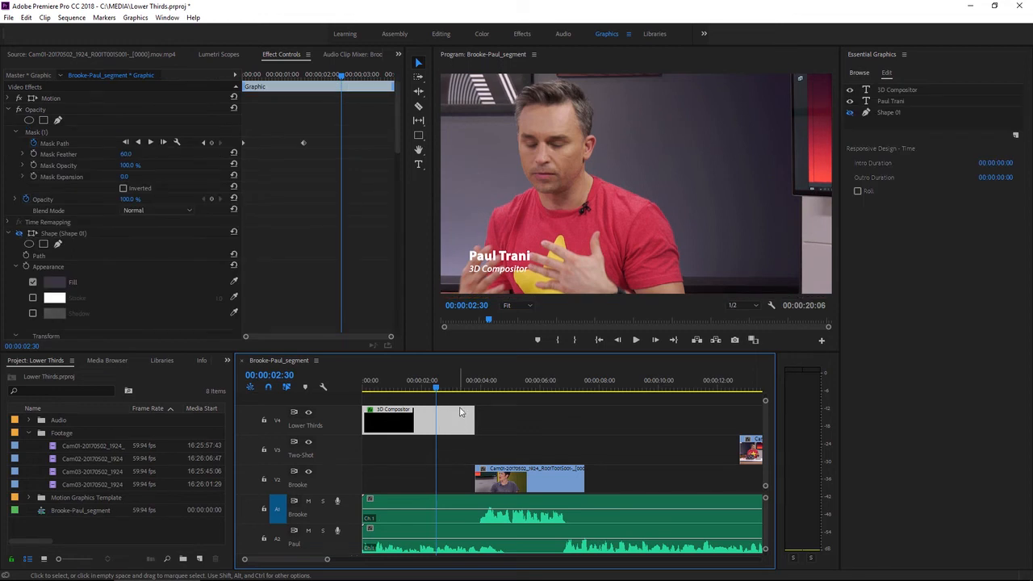
pyautogui.click(135, 18)
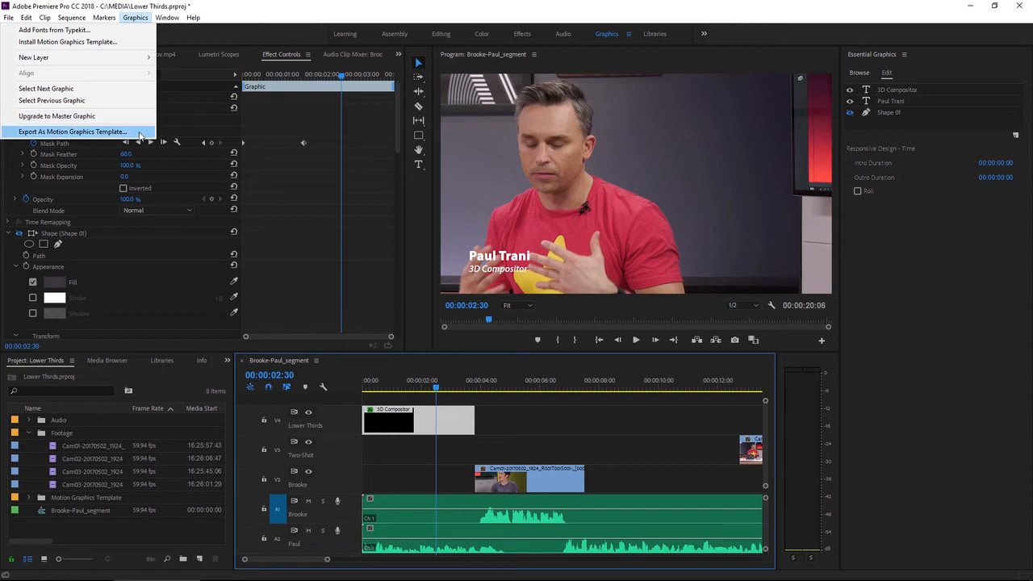
pyautogui.click(140, 133)
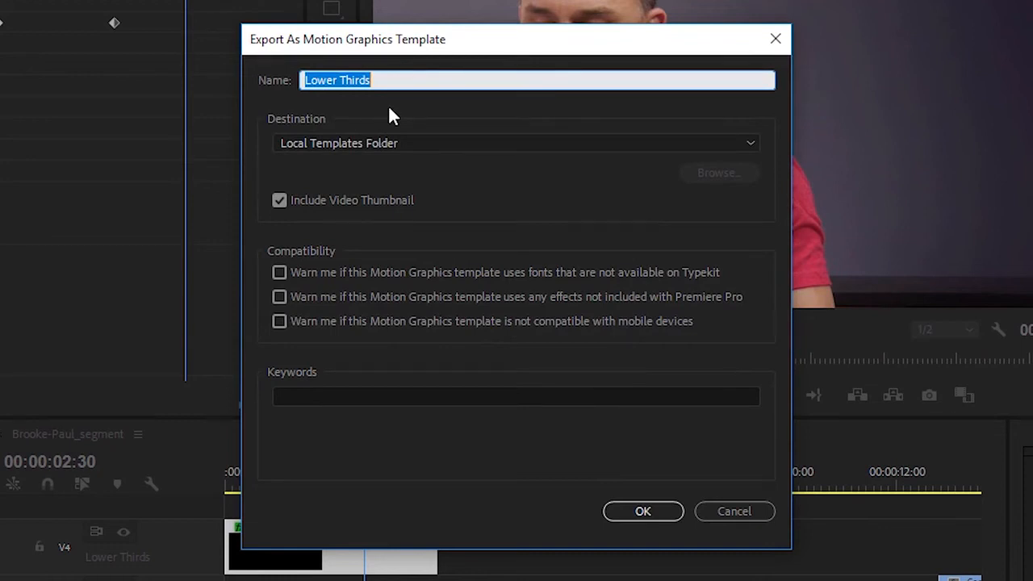
pyautogui.write('Present')
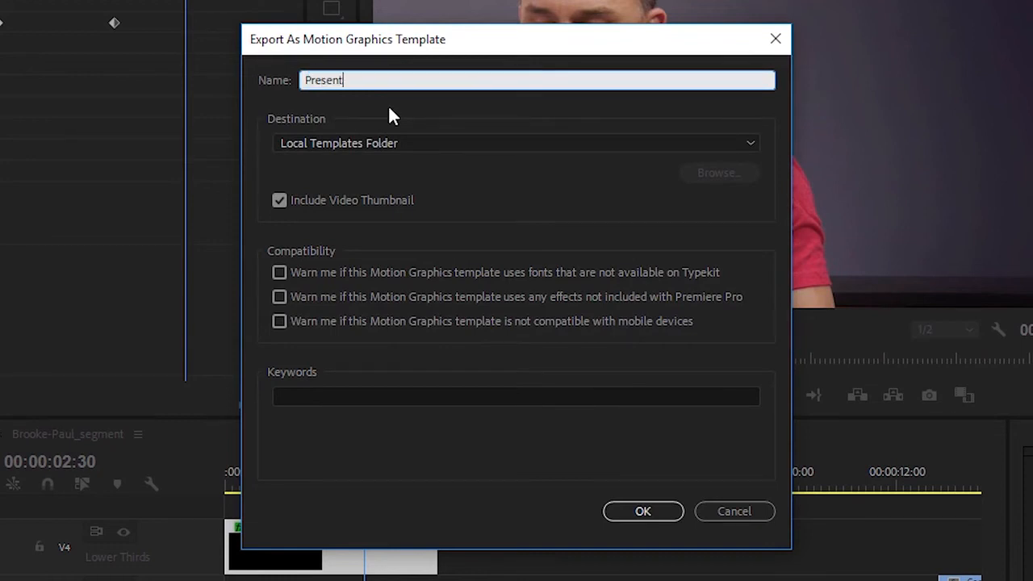
pyautogui.write('er Lower Third')
pyautogui.click(502, 146)
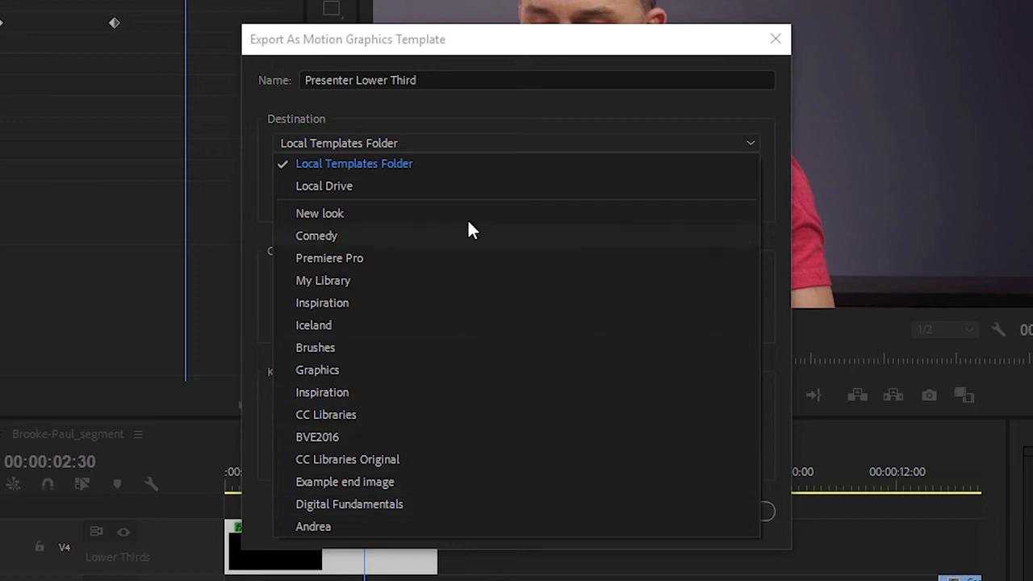
pyautogui.click(466, 121)
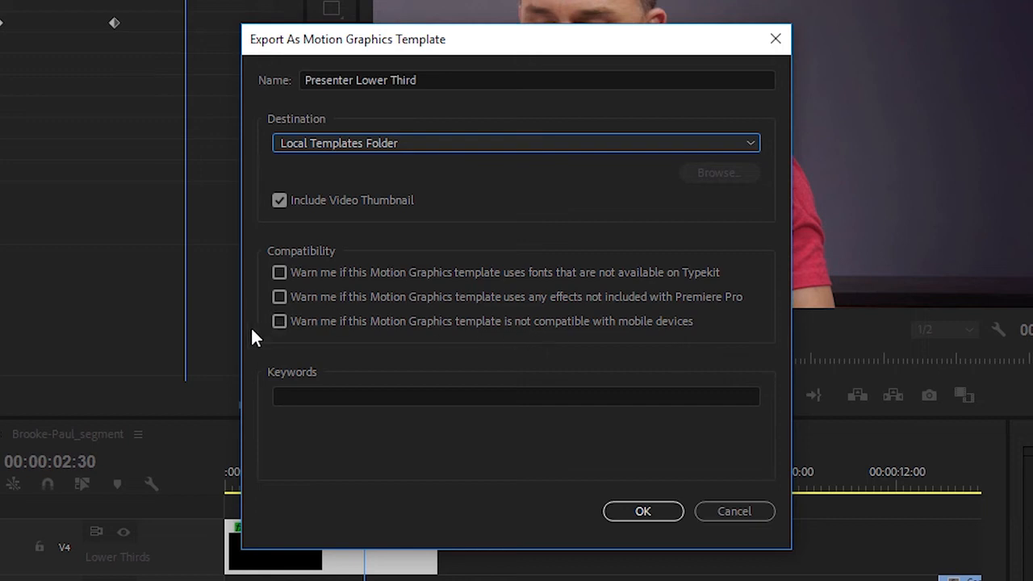
pyautogui.click(302, 395)
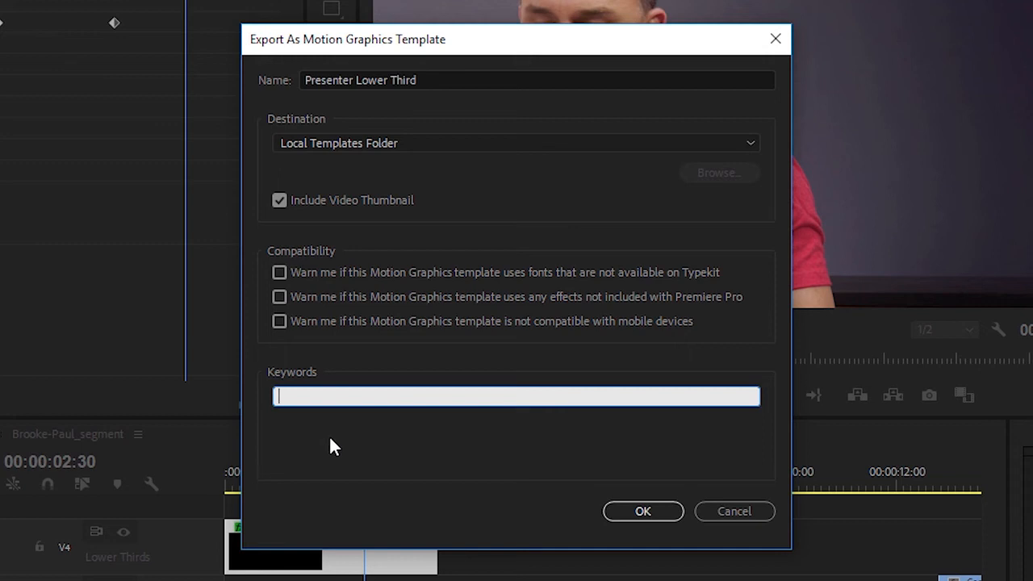
pyautogui.write('Show3')
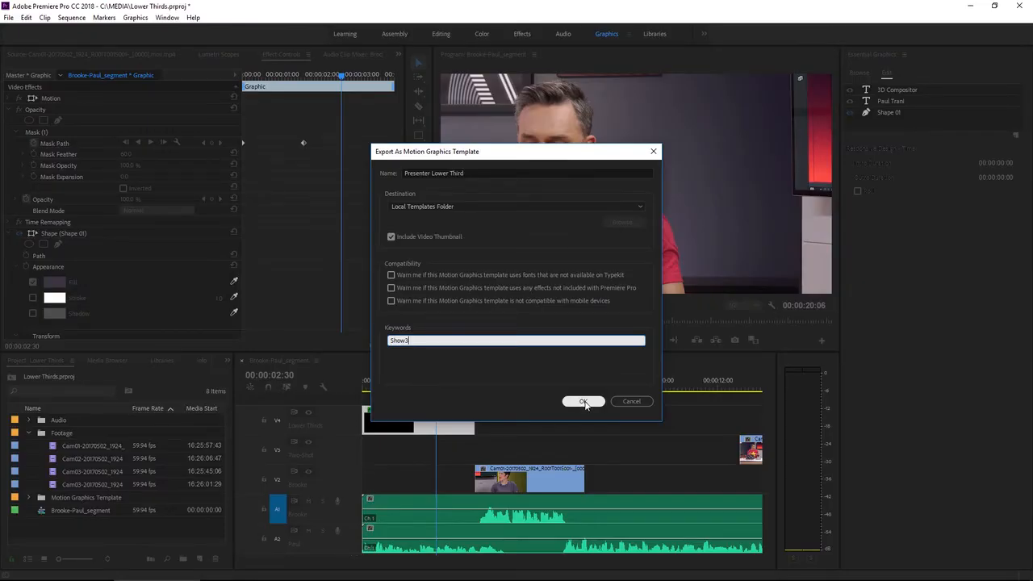
pyautogui.click(584, 402)
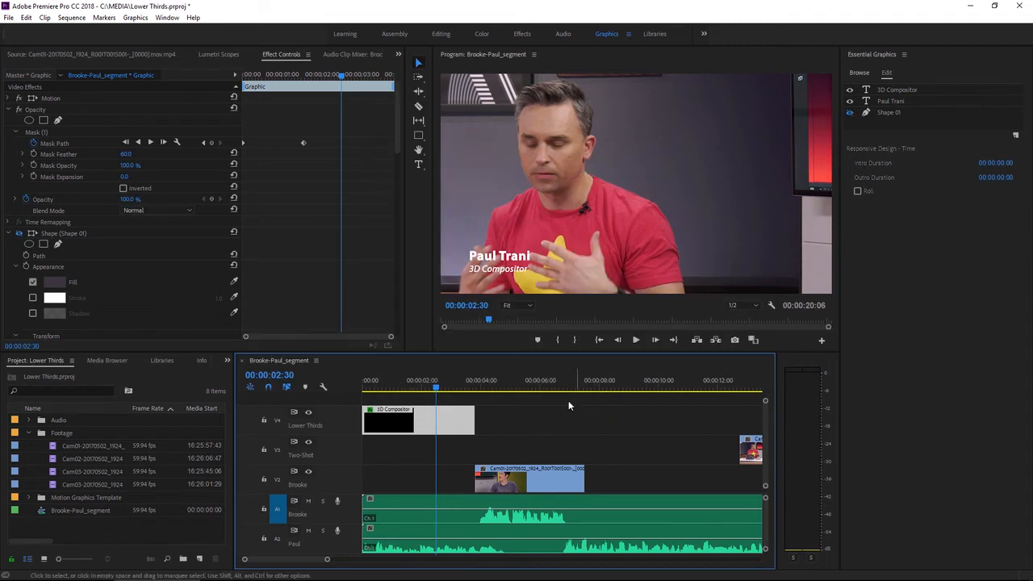
# Move the playhead to 00:00:04:10 and limit the graphics template browser to the Local Templates Folder, with Libraries excluded
pyautogui.click(486, 388)
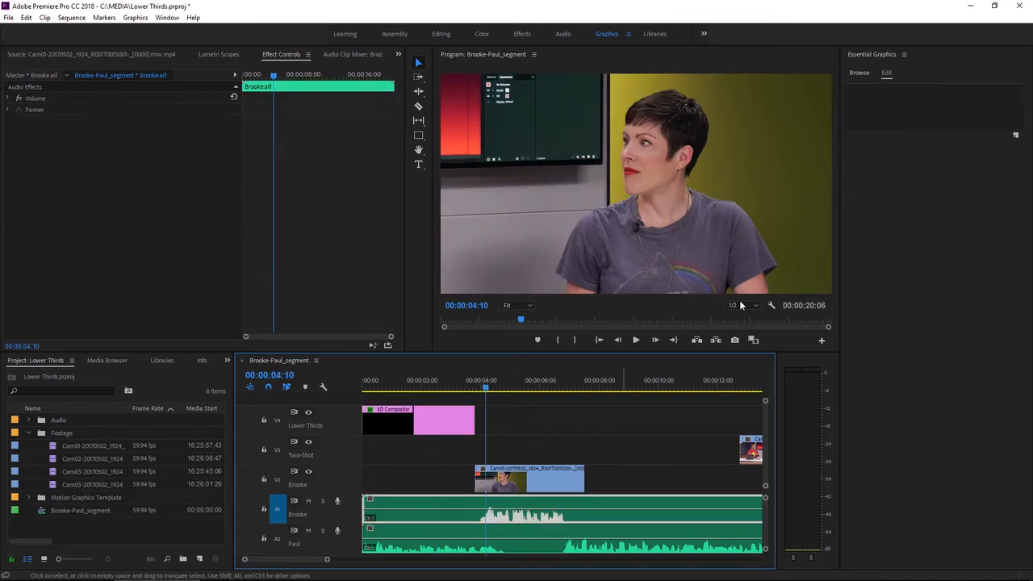
pyautogui.click(859, 73)
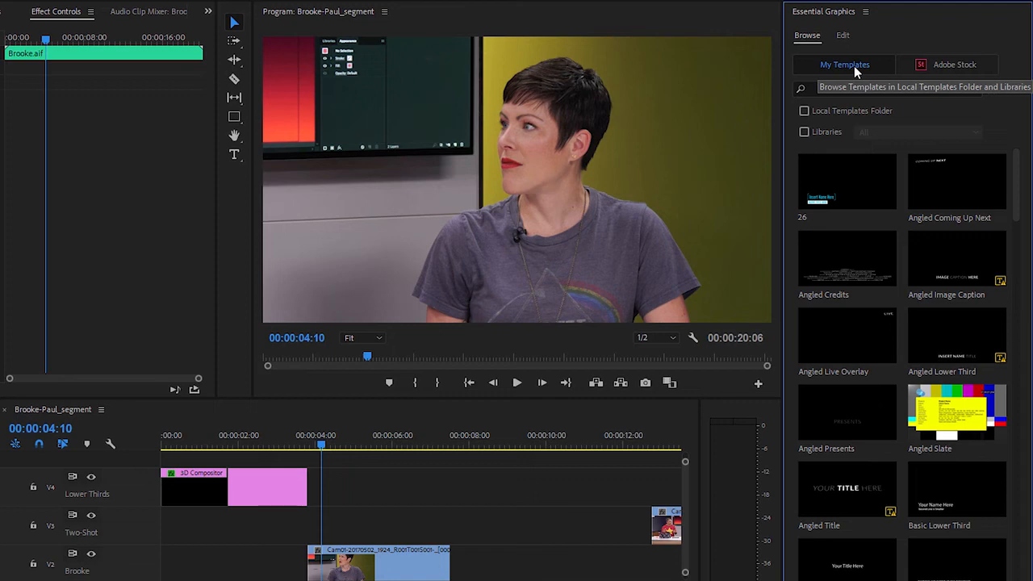
pyautogui.click(803, 110)
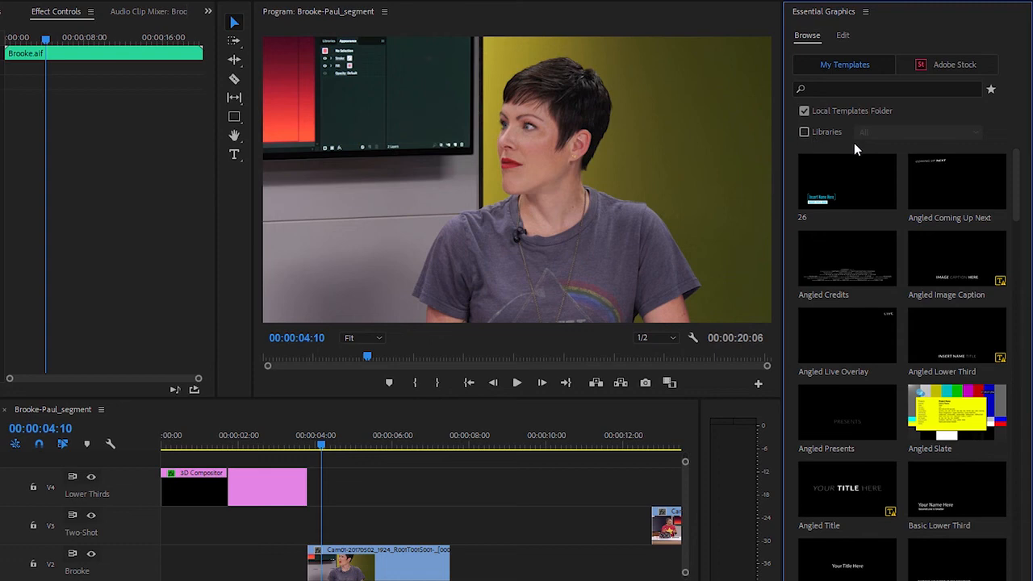
pyautogui.click(804, 132)
pyautogui.click(875, 134)
pyautogui.click(911, 122)
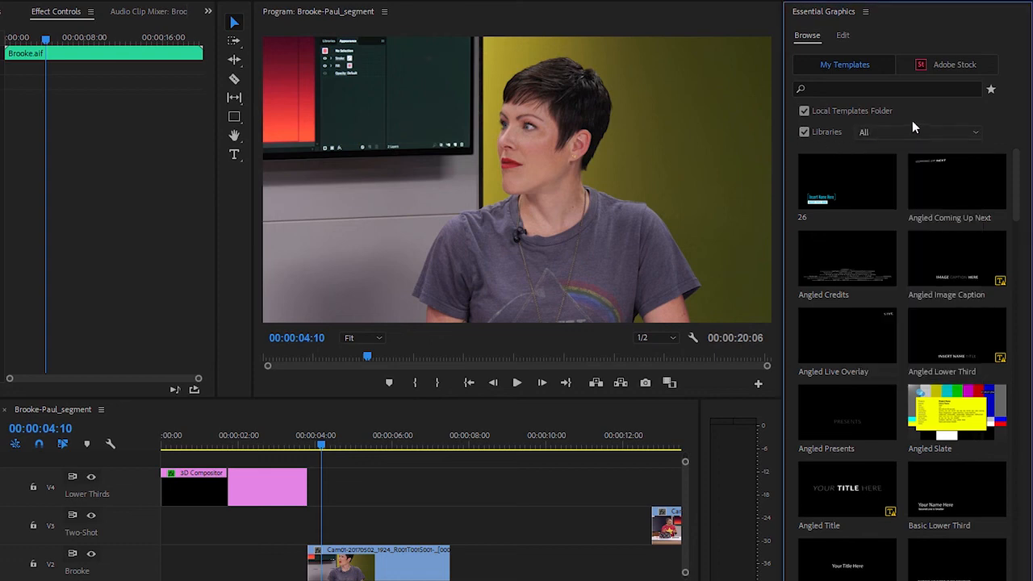
pyautogui.click(803, 131)
# Search the templates for Show3 and place Presenter Lower Third on the Lower Thirds track at the start of the V2 clip
pyautogui.click(824, 89)
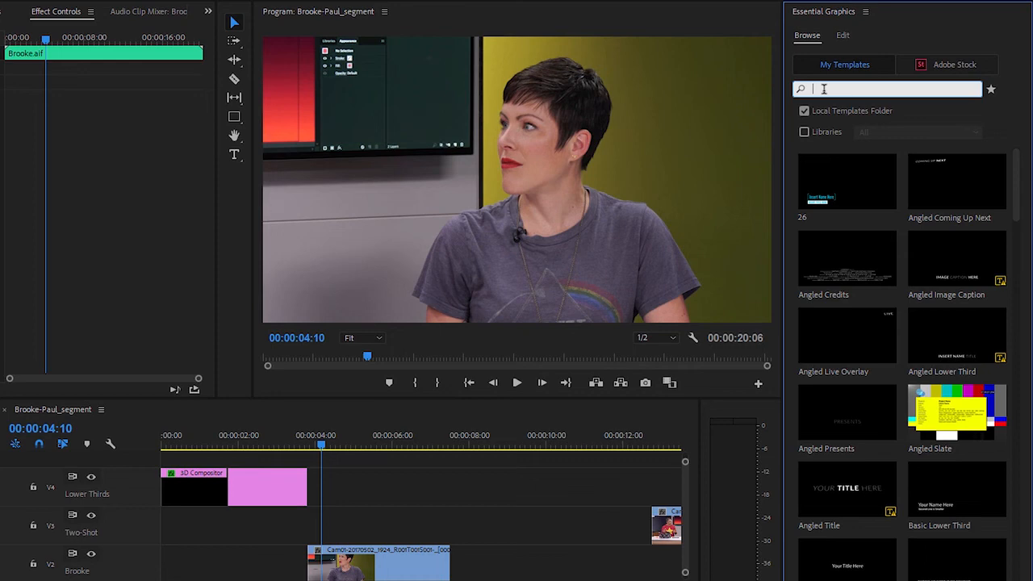
pyautogui.write('Show3')
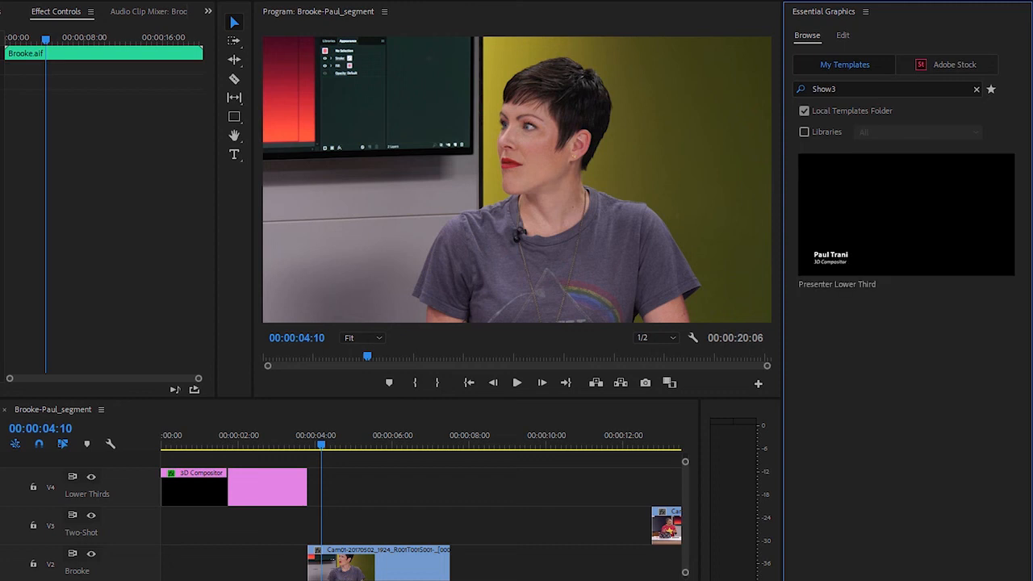
pyautogui.moveTo(803, 225)
pyautogui.moveTo(897, 224); pyautogui.dragTo(313, 485)
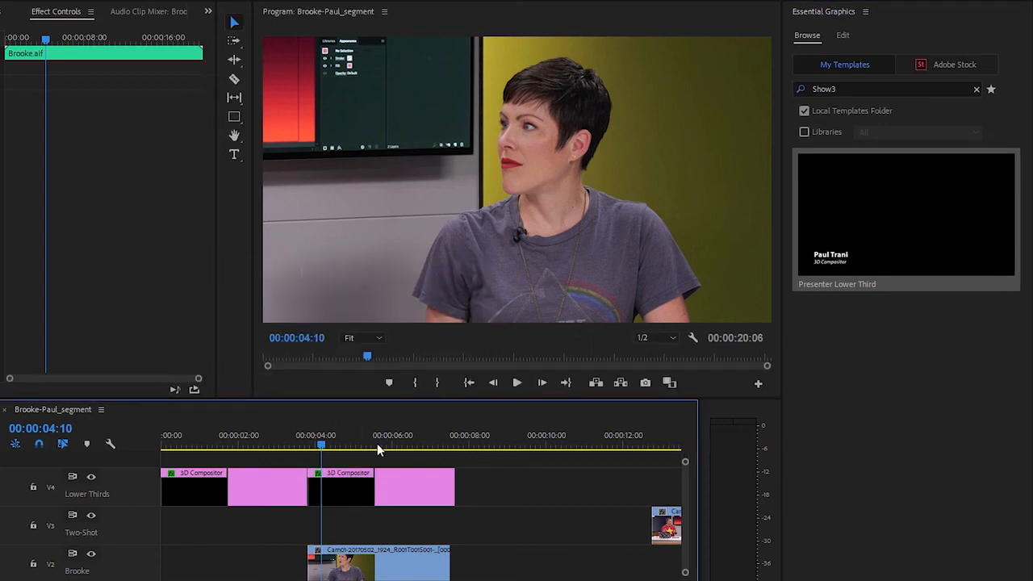
# Replace the name text in the second lower-third graphic with the second speaker's full name, with the playhead at 00:00:05:49
pyautogui.click(410, 485)
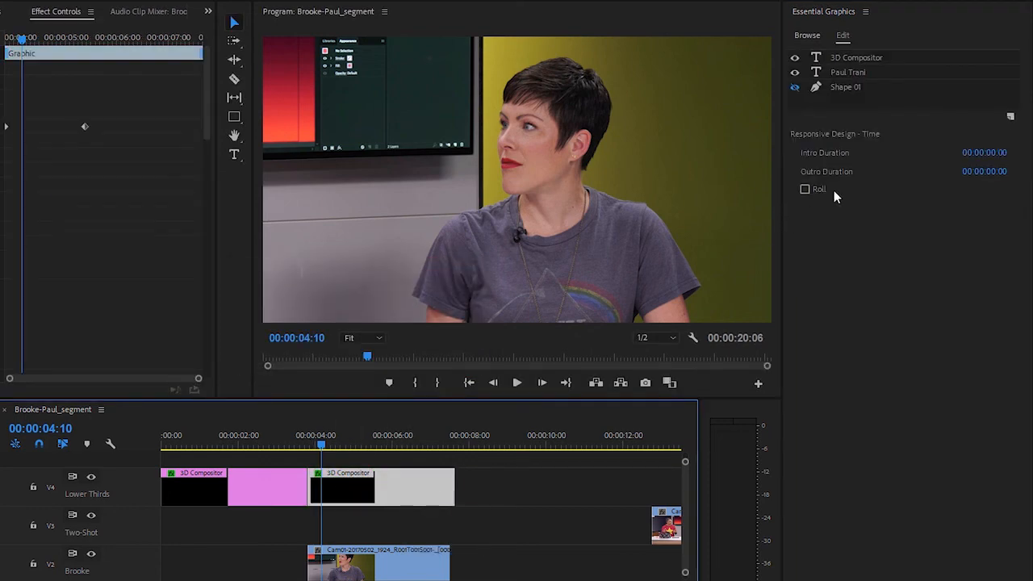
pyautogui.click(871, 57)
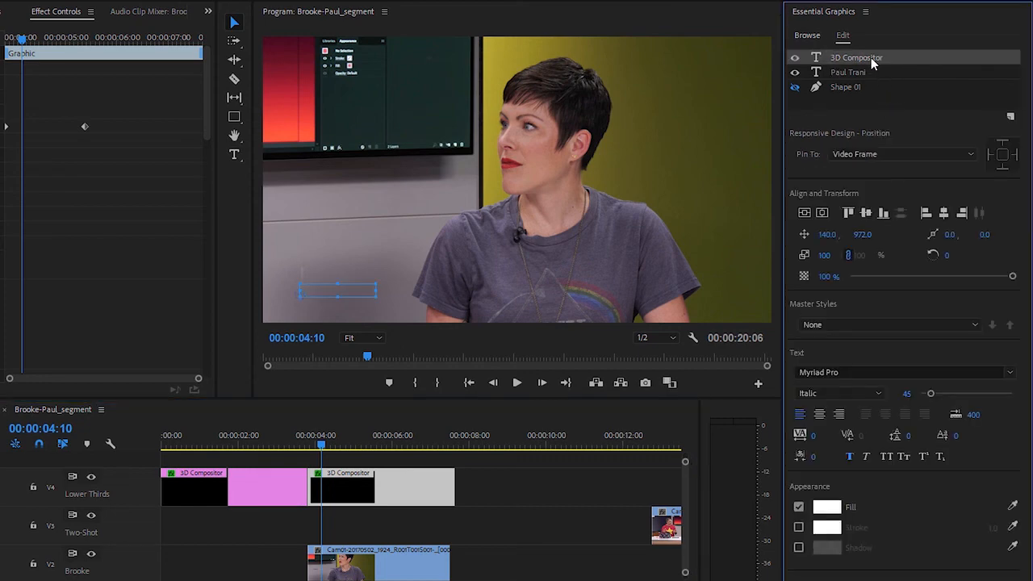
pyautogui.click(385, 446)
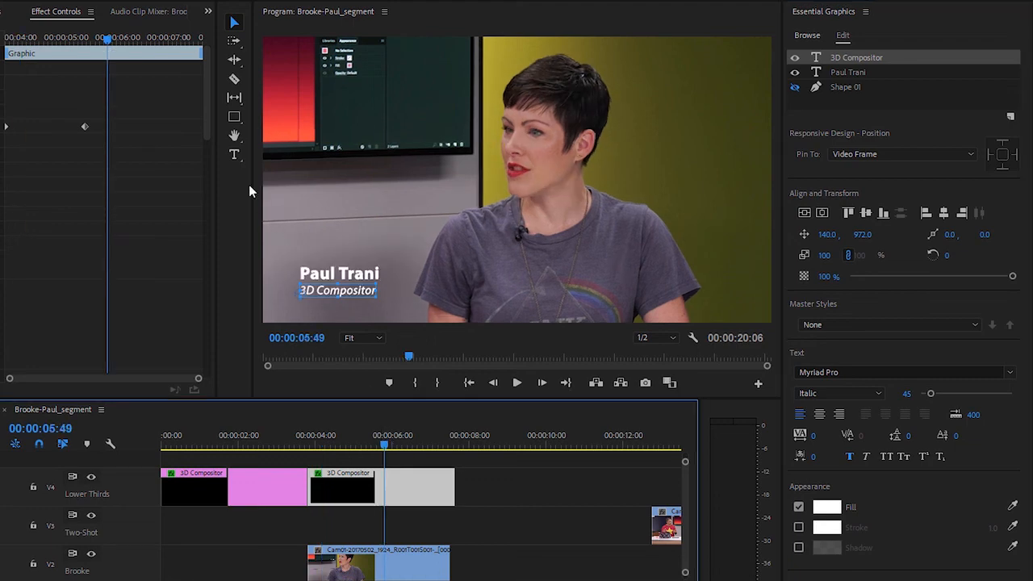
pyautogui.click(234, 155)
pyautogui.click(343, 273)
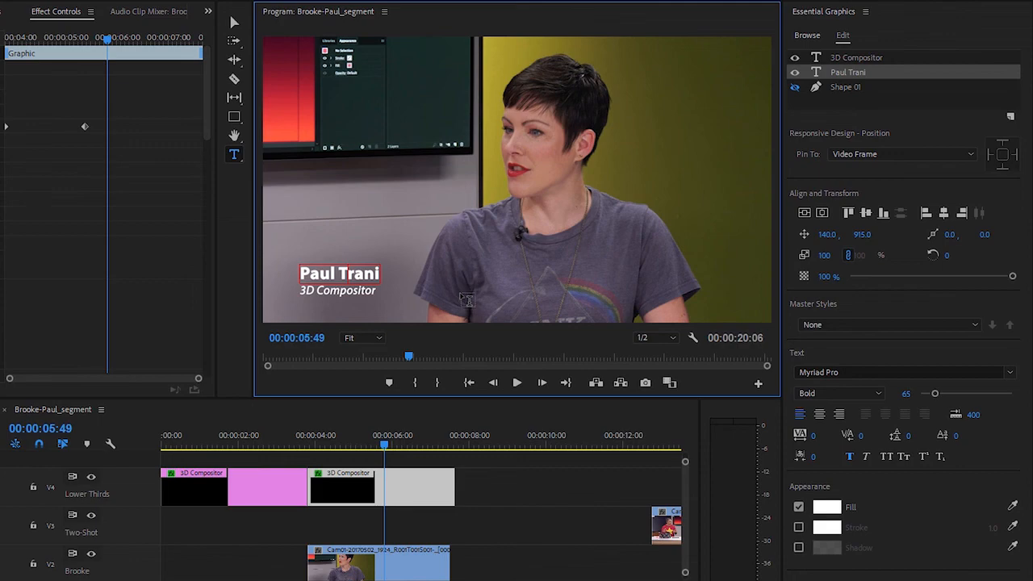
pyautogui.hotkey('ctrl', 'a')
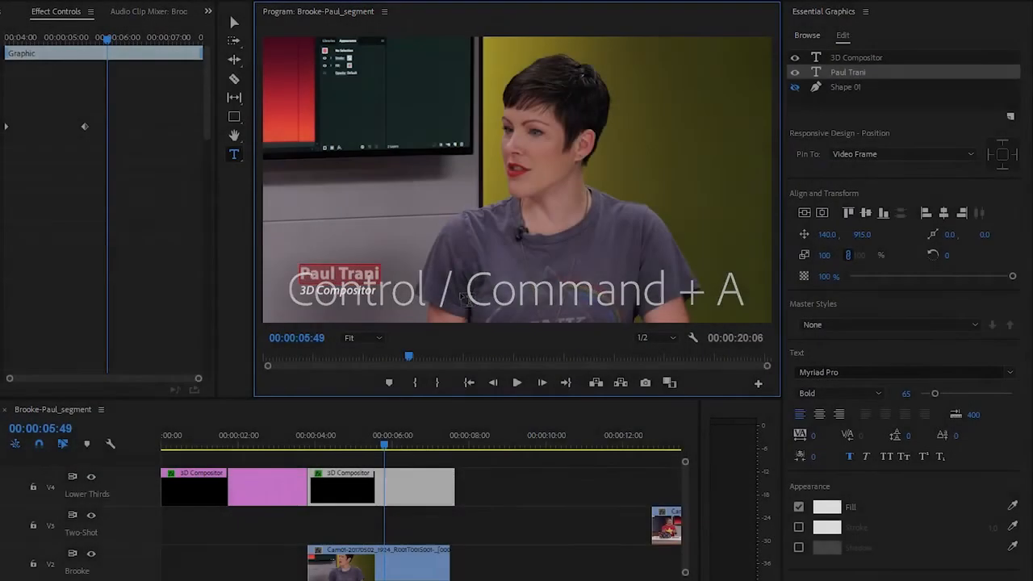
pyautogui.write('Br')
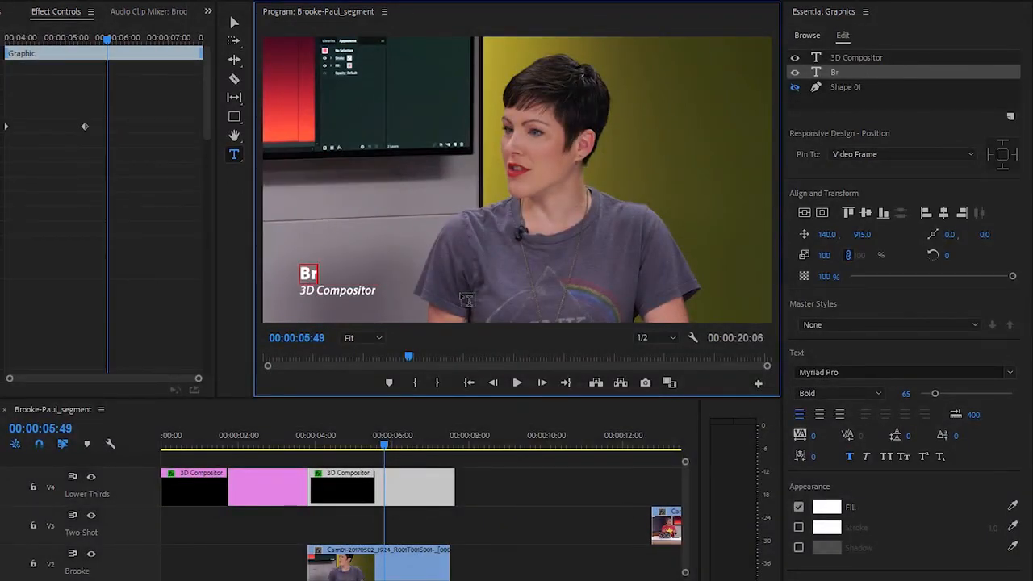
pyautogui.write('ooke Francesi')
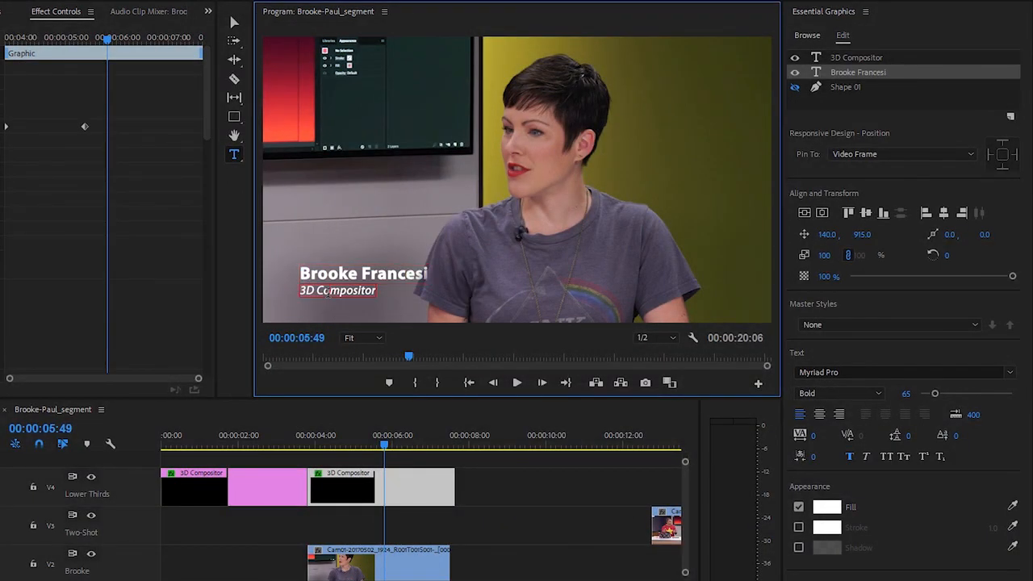
# Change the job title line of the second lower third to Senior Experience Designer
pyautogui.click(327, 295)
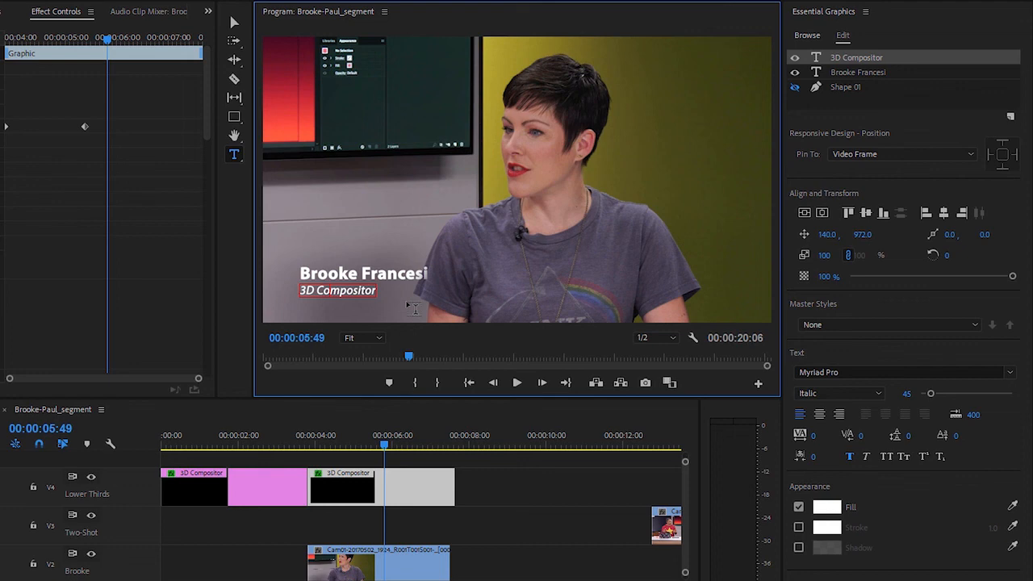
pyautogui.hotkey('ctrl', 'a')
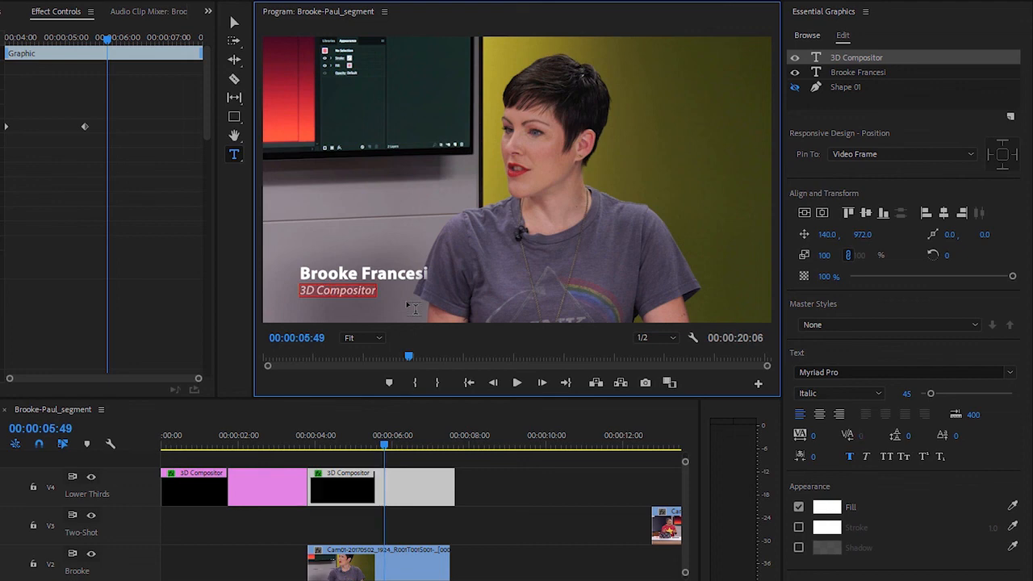
pyautogui.write('Senior Experience Designer')
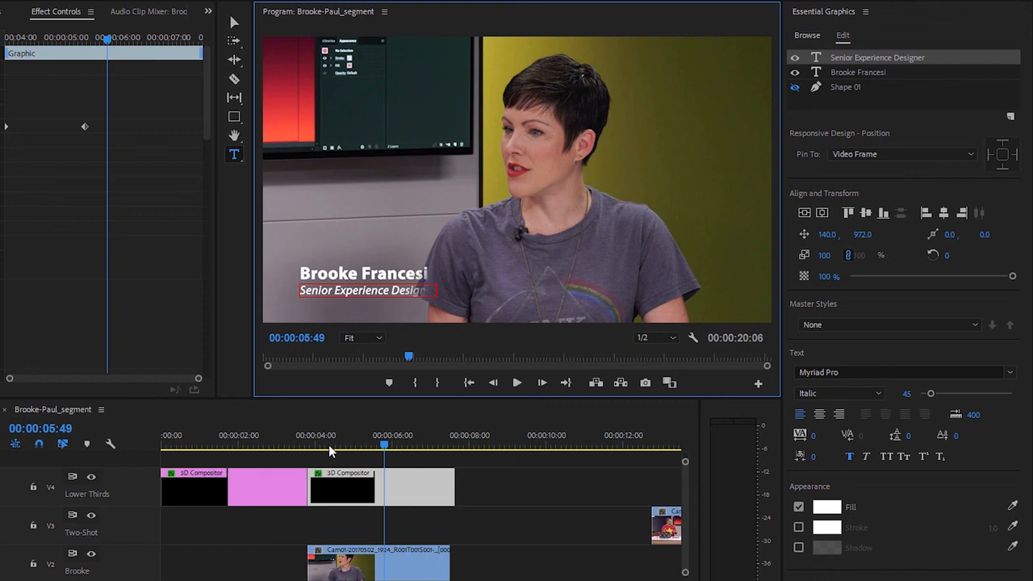
# Deselect the graphic and play the second lower third's reveal from 00:00:04:01
pyautogui.click(317, 444)
pyautogui.click(471, 491)
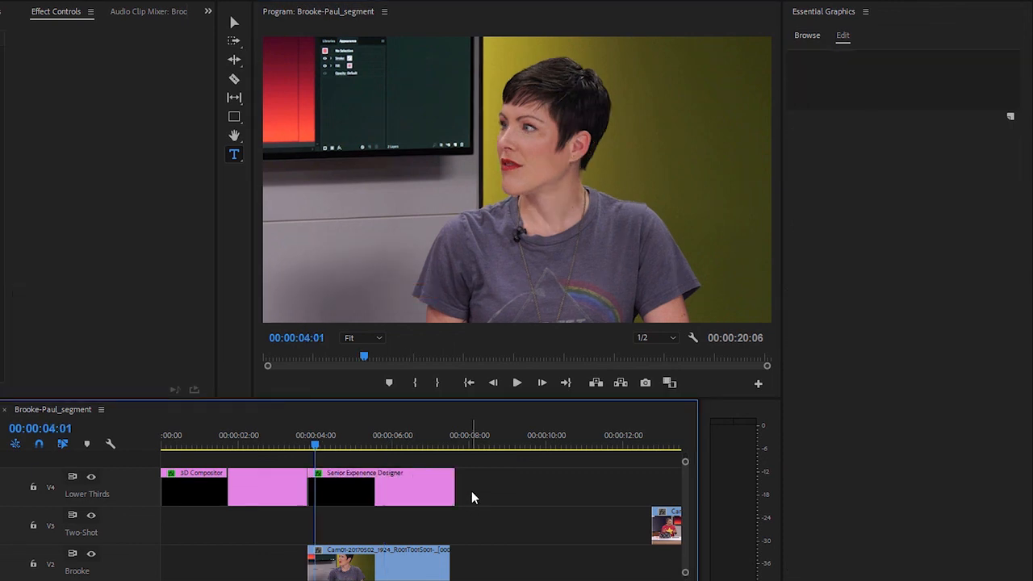
pyautogui.click(518, 384)
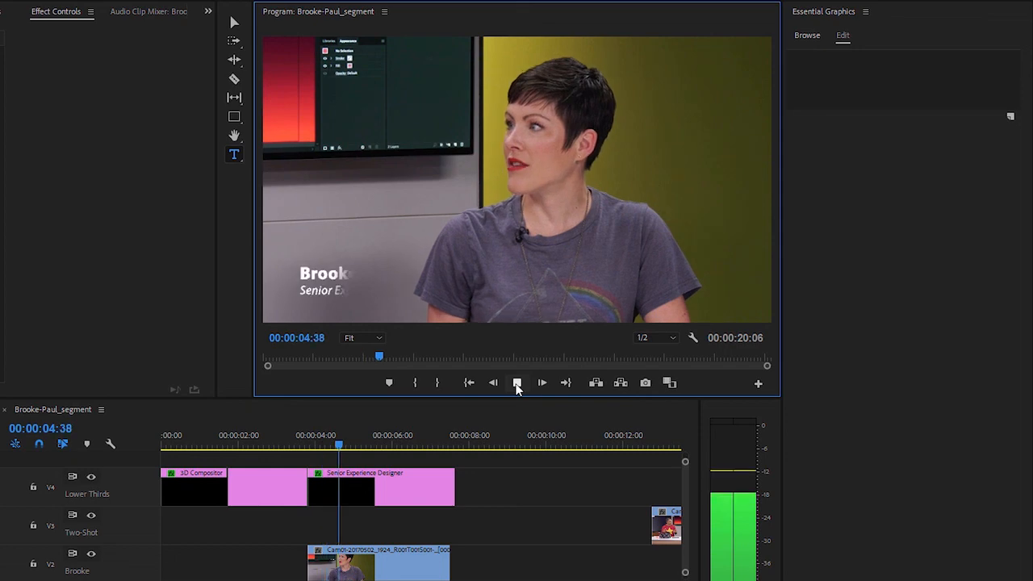
pyautogui.click(517, 384)
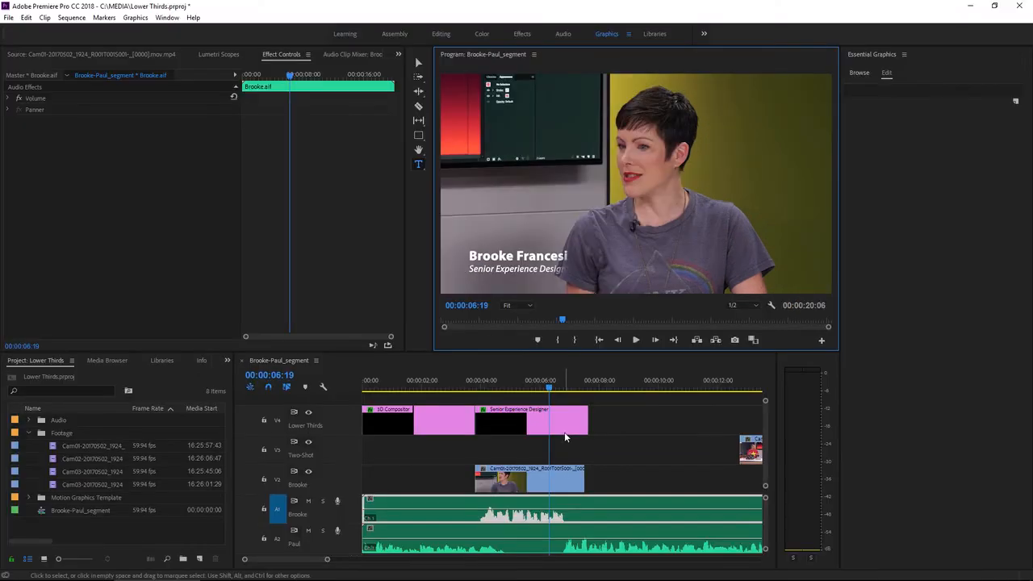
# At the second Mask Path keyframe of the second lower third, extend the opacity mask's right corners past the end of the job title
pyautogui.click(423, 501)
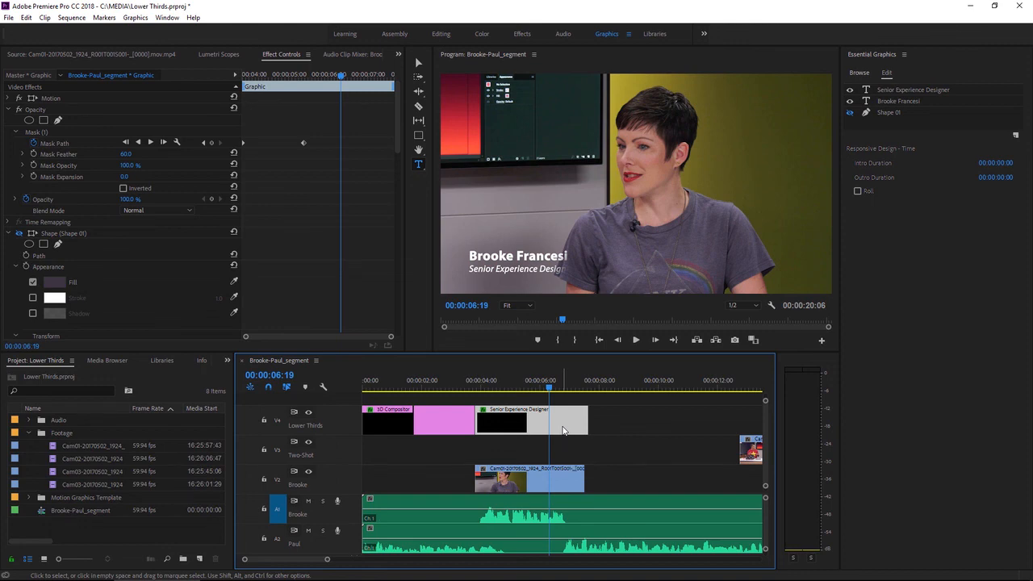
pyautogui.click(41, 131)
pyautogui.click(204, 142)
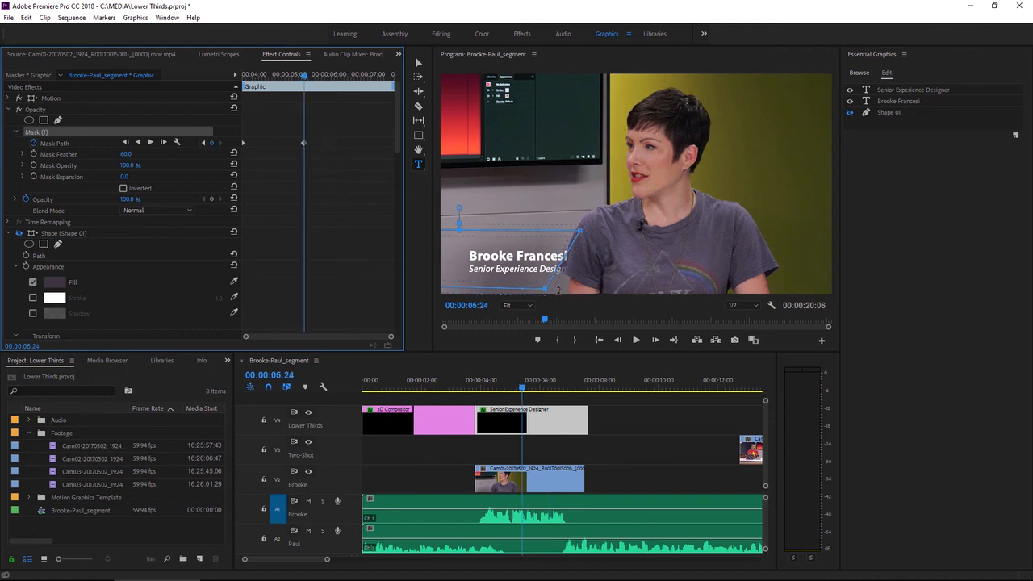
pyautogui.moveTo(547, 289); pyautogui.dragTo(594, 284)
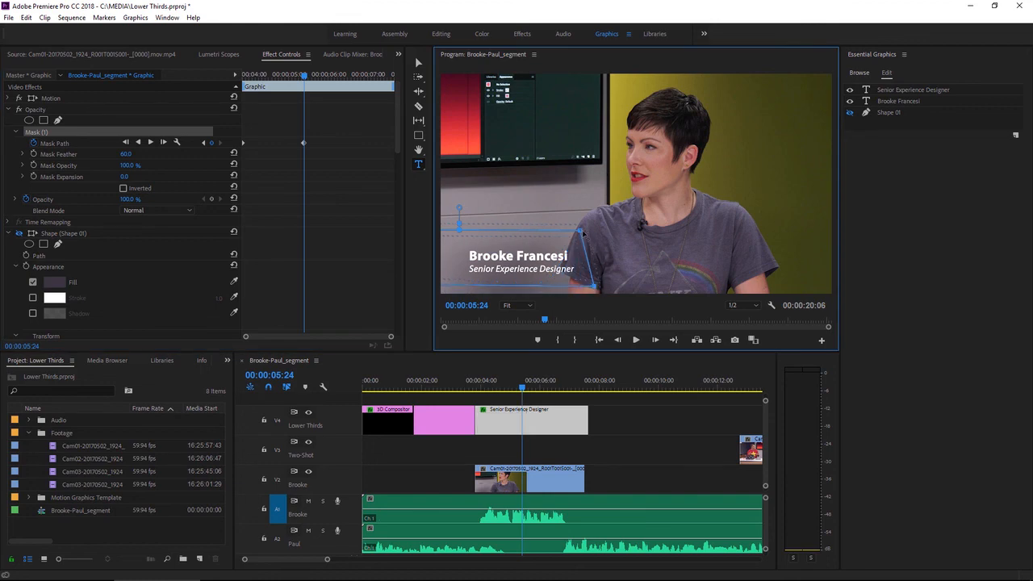
pyautogui.moveTo(580, 233); pyautogui.dragTo(587, 231)
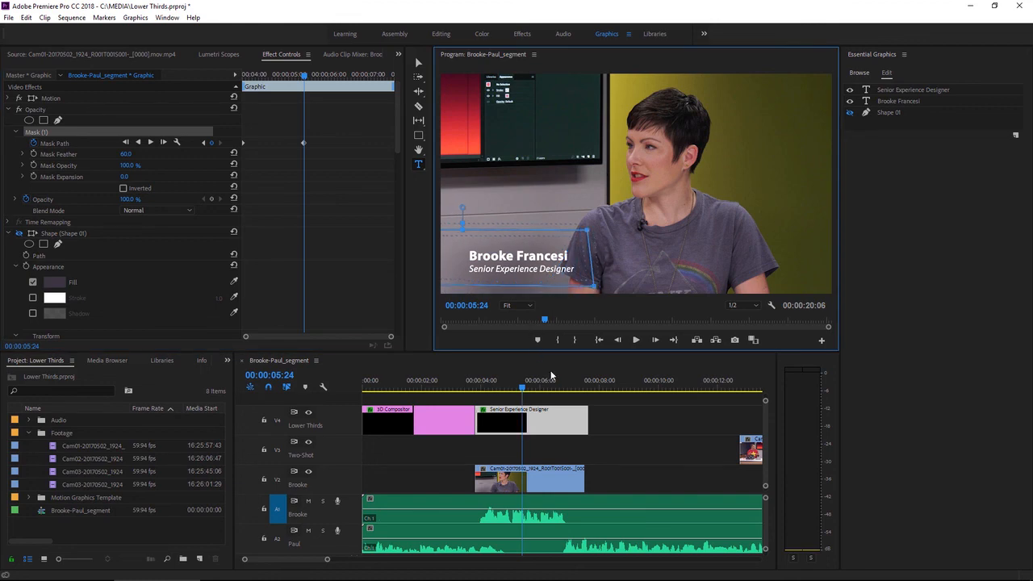
pyautogui.click(607, 424)
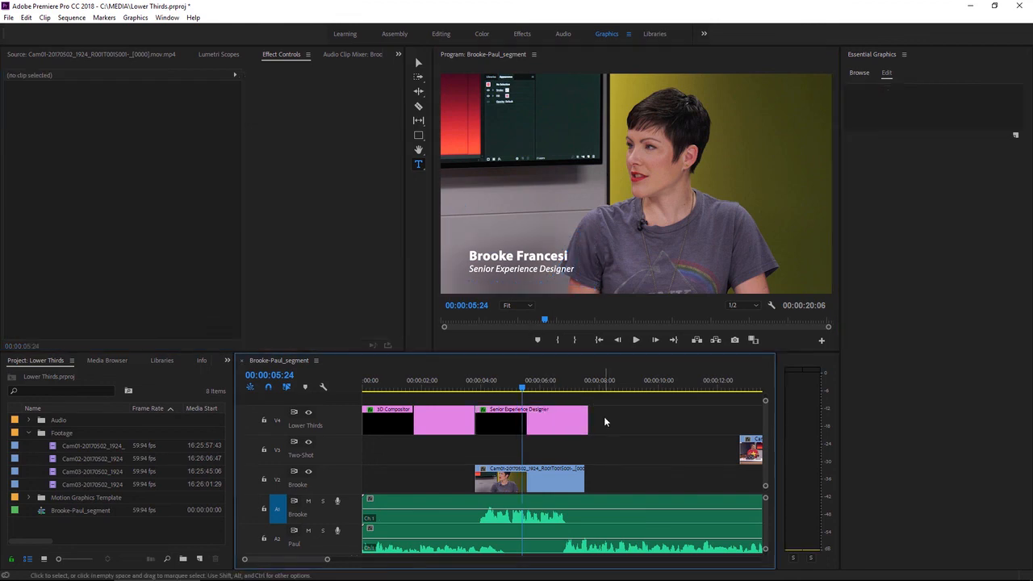
# Play the second lower third from 00:00:04:00 to check the reveal with the widened mask, stopping at 00:00:05:55
pyautogui.click(481, 388)
pyautogui.click(635, 340)
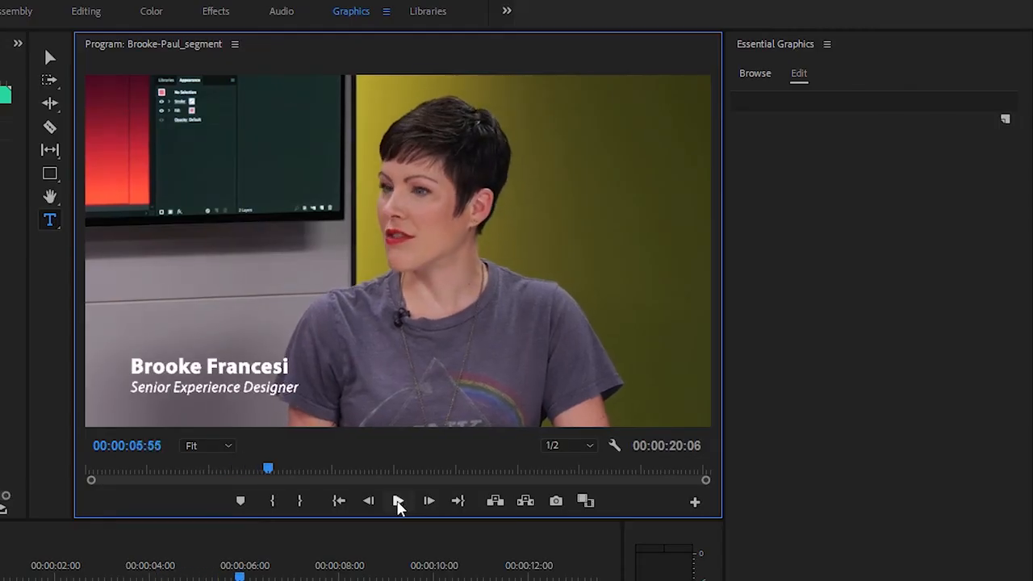
pyautogui.click(398, 501)
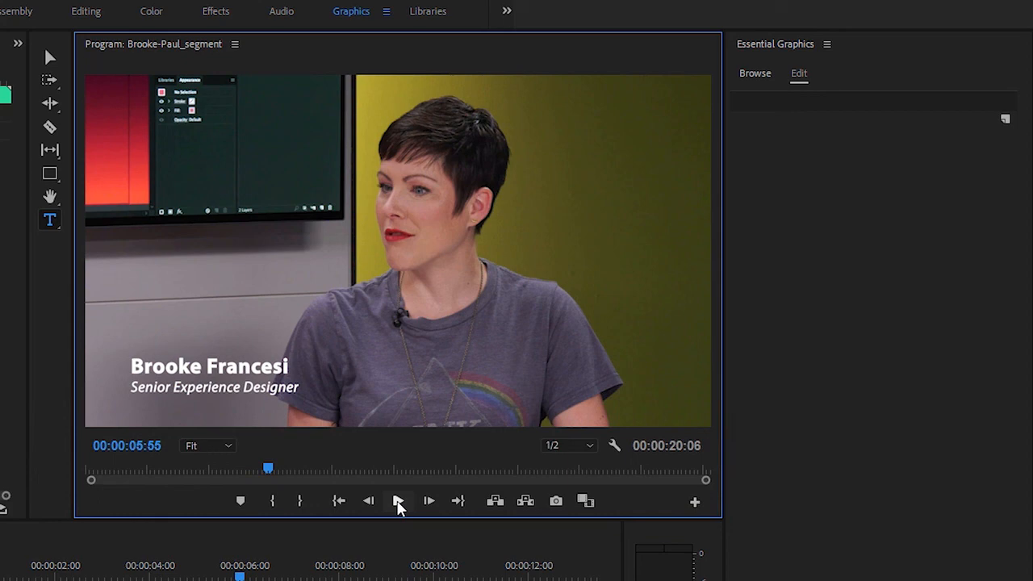